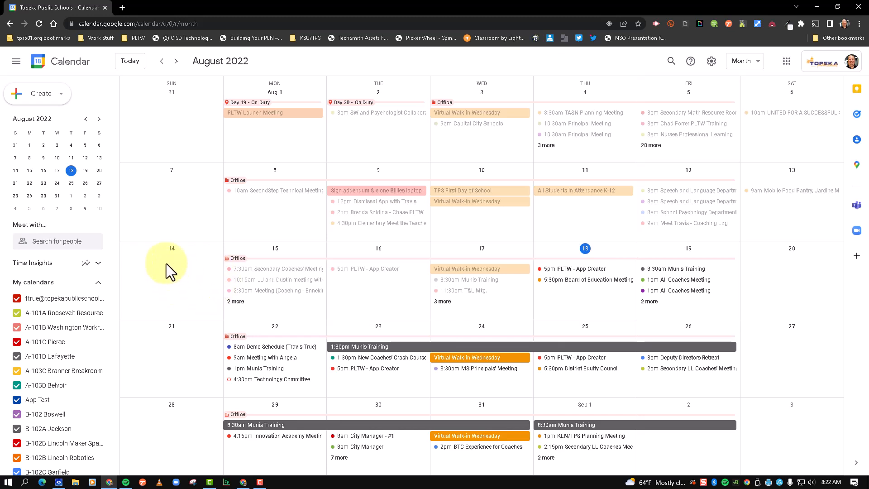
# Switch to the day view and start a new appointment schedule titled "Demo Schedule" for August 18, 11:00am to 12:00pm.
pyautogui.click(741, 63)
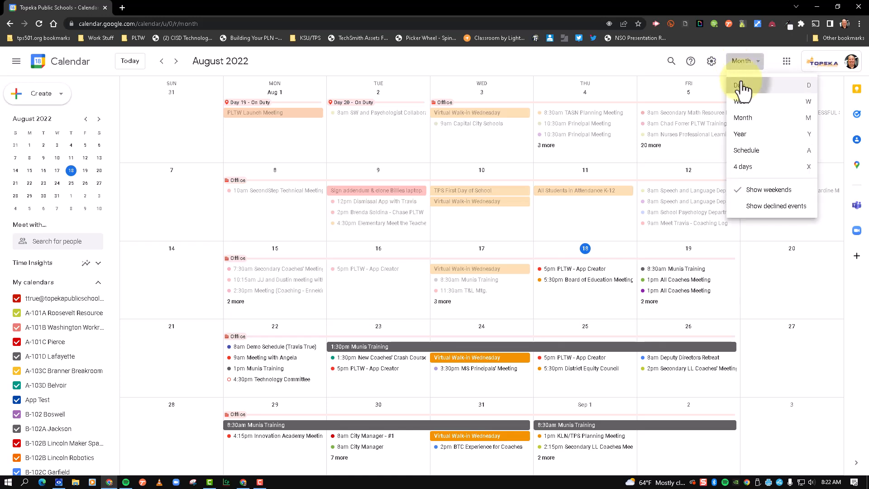
pyautogui.click(742, 86)
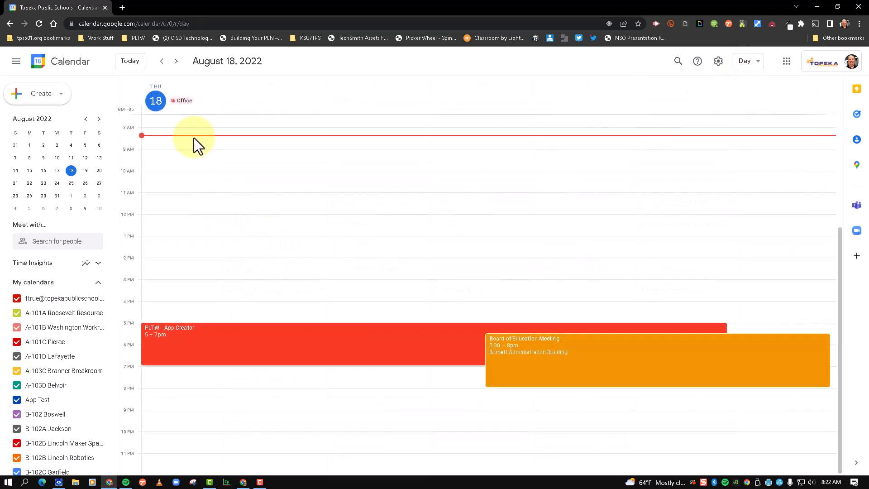
pyautogui.click(183, 202)
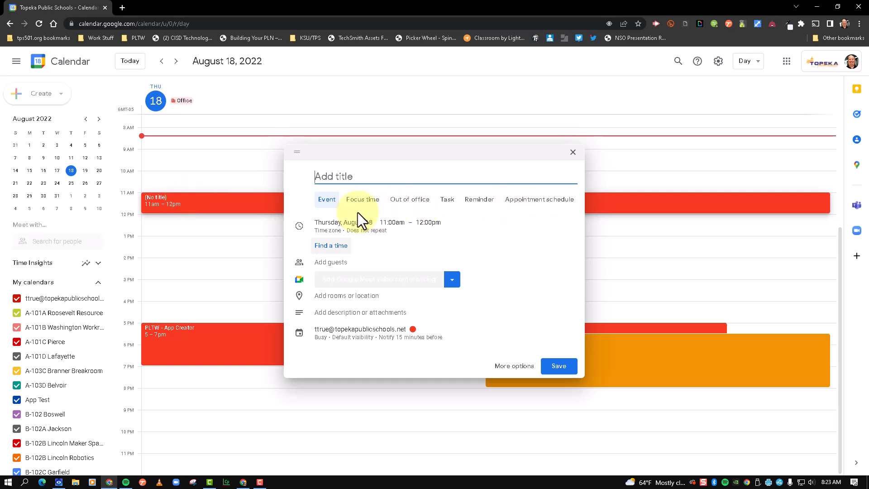
pyautogui.click(563, 214)
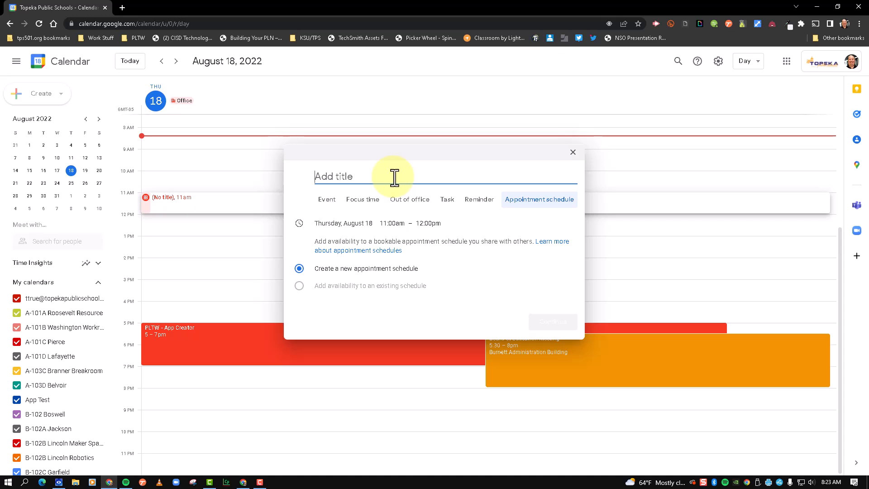
pyautogui.write('Demo Schedule')
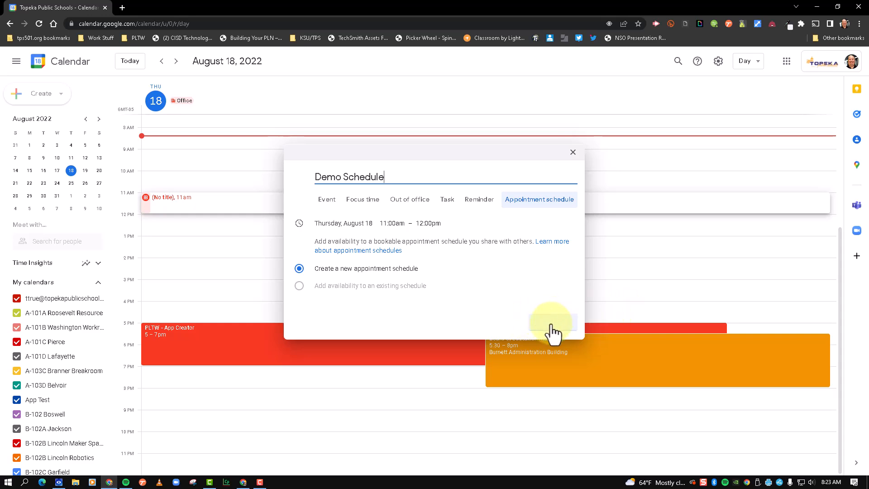
pyautogui.click(551, 323)
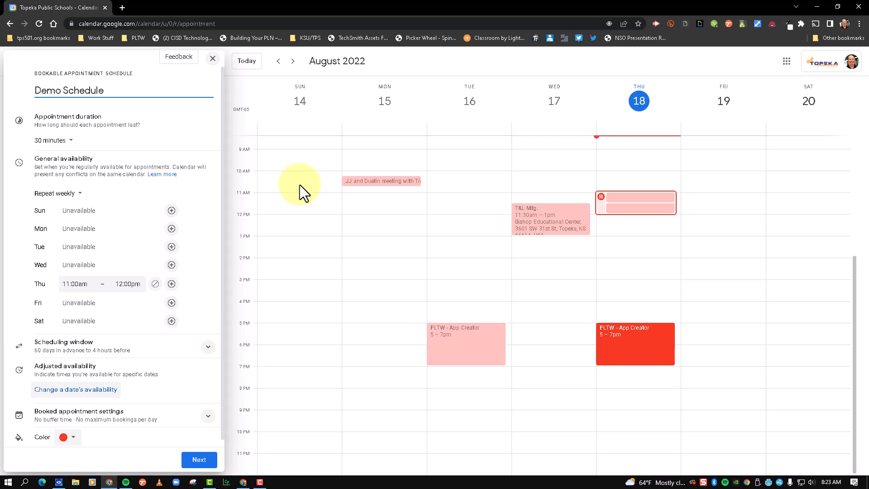
pyautogui.moveTo(116, 91); pyautogui.dragTo(30, 84)
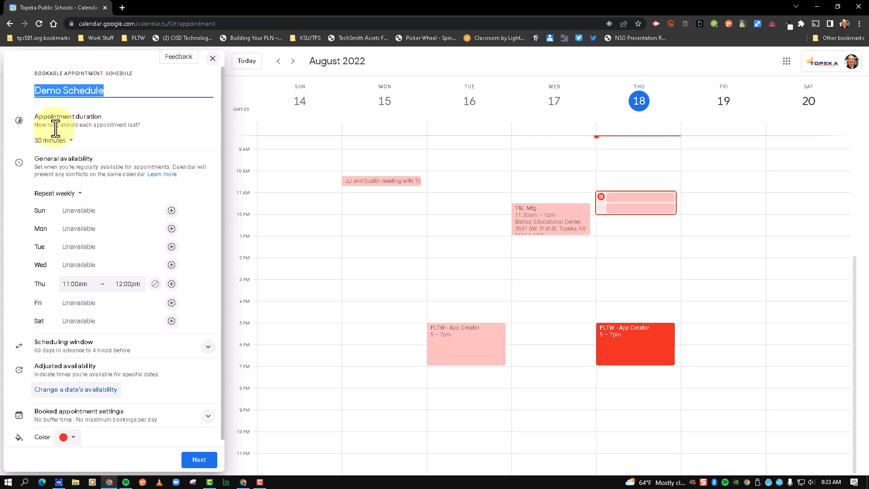
pyautogui.click(68, 141)
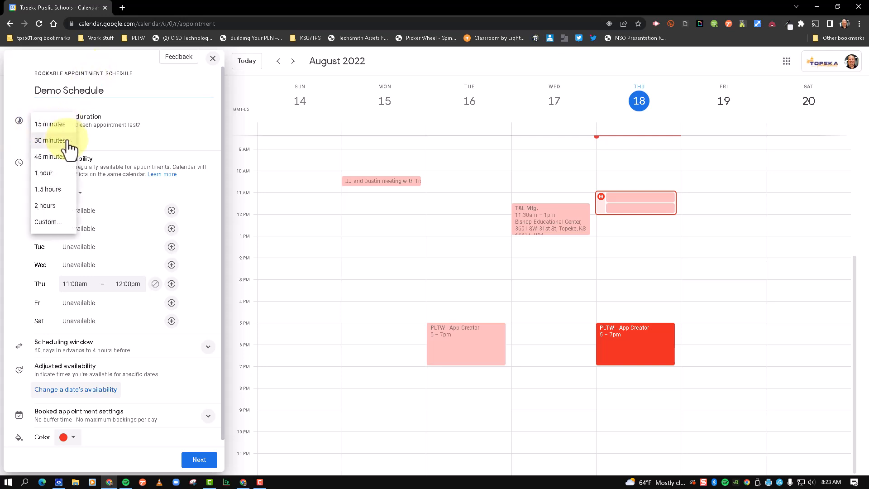
pyautogui.click(40, 223)
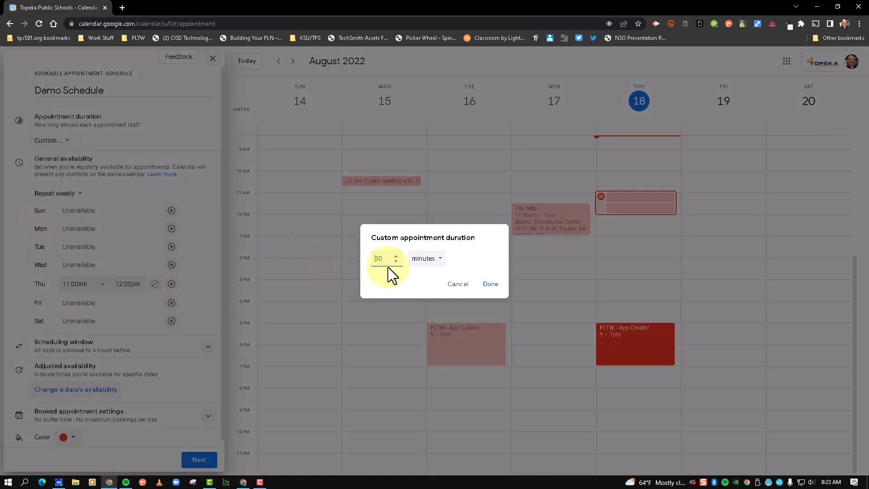
pyautogui.click(457, 285)
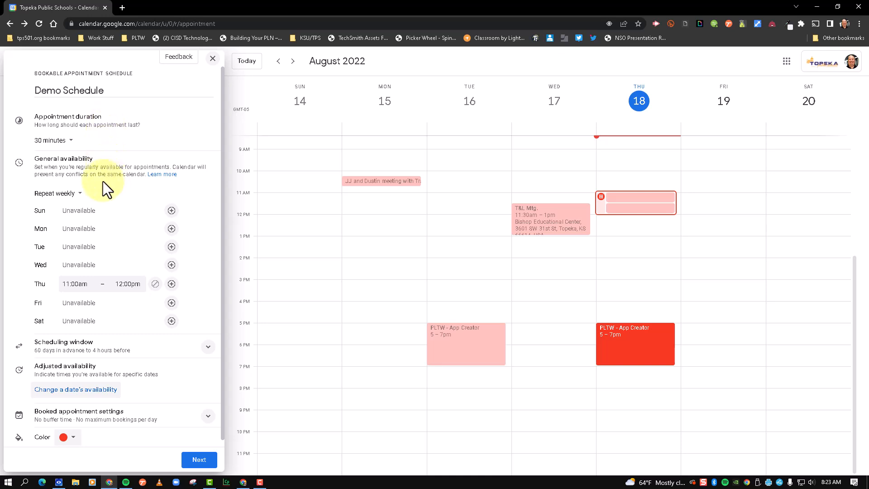
# Keep the general availability repeating weekly and set Monday's availability from 8:00am to 4:00pm.
pyautogui.scroll(-1, 103, 181)
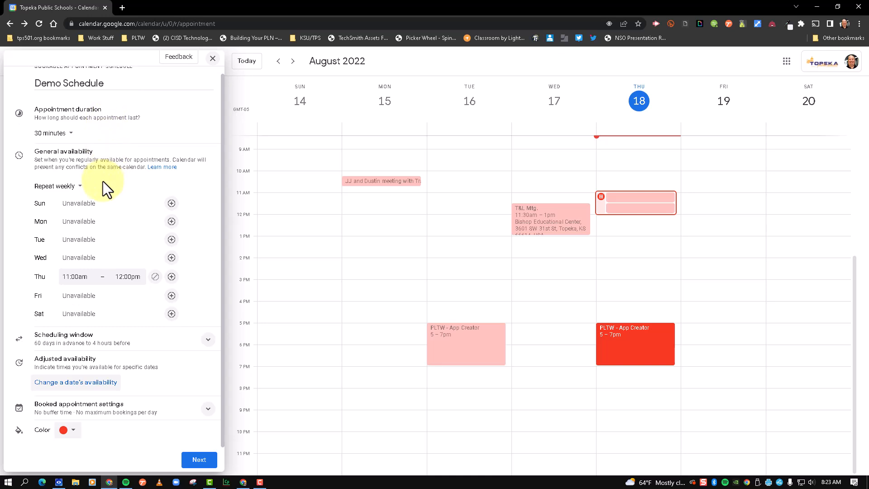
pyautogui.click(84, 194)
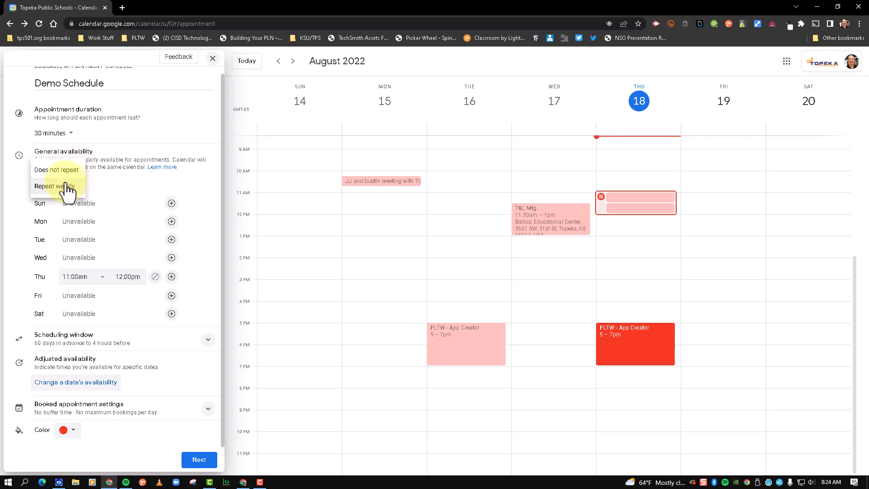
pyautogui.click(67, 185)
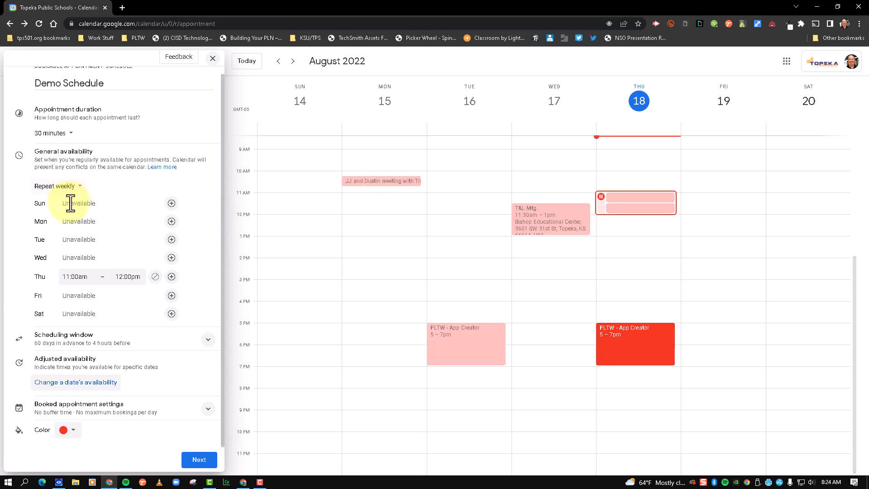
pyautogui.click(172, 222)
pyautogui.click(72, 222)
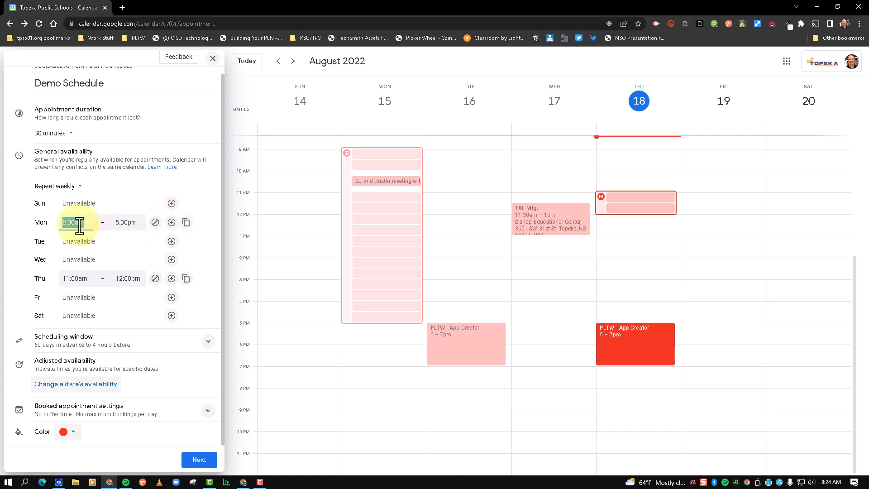
pyautogui.write('8:00am')
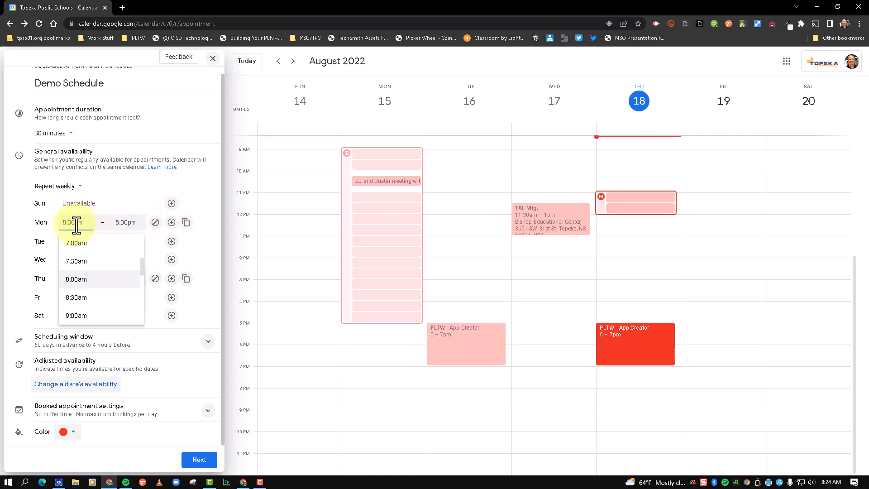
pyautogui.press('Tab')
pyautogui.write('4:00pm')
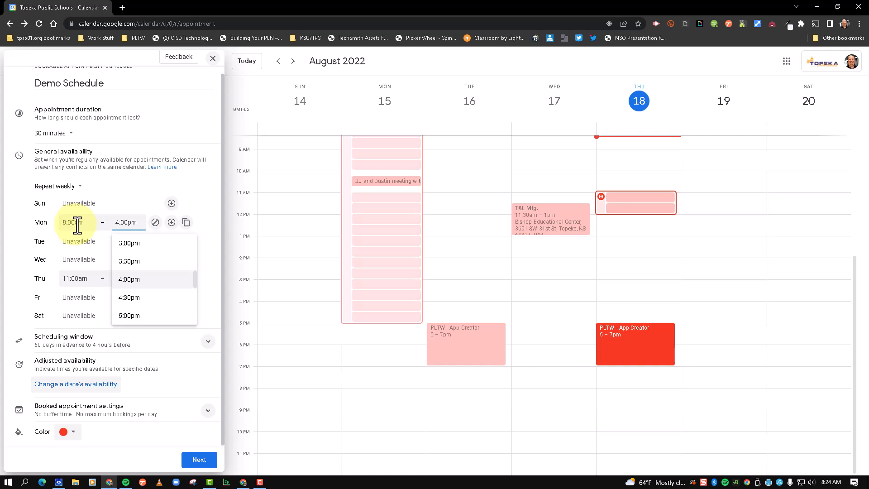
pyautogui.click(77, 239)
# Add Tuesday to the general availability from 12:00pm to 4:00pm.
pyautogui.click(171, 242)
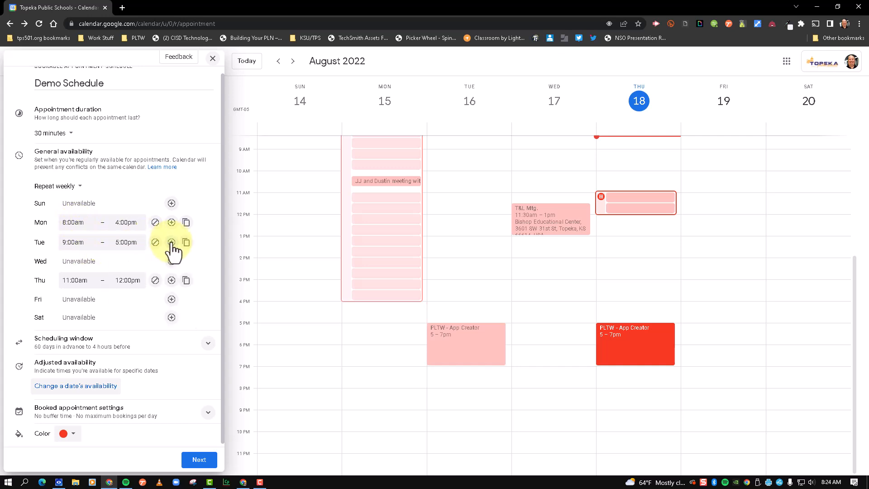
pyautogui.click(67, 248)
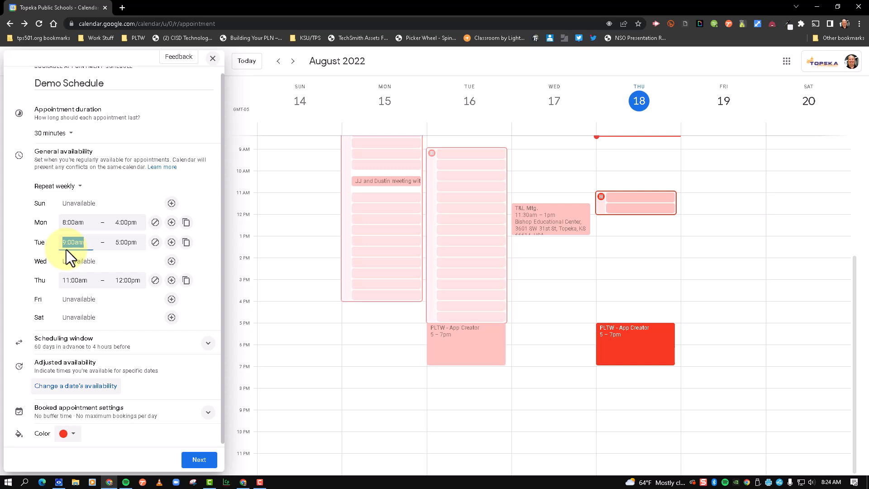
pyautogui.write('12')
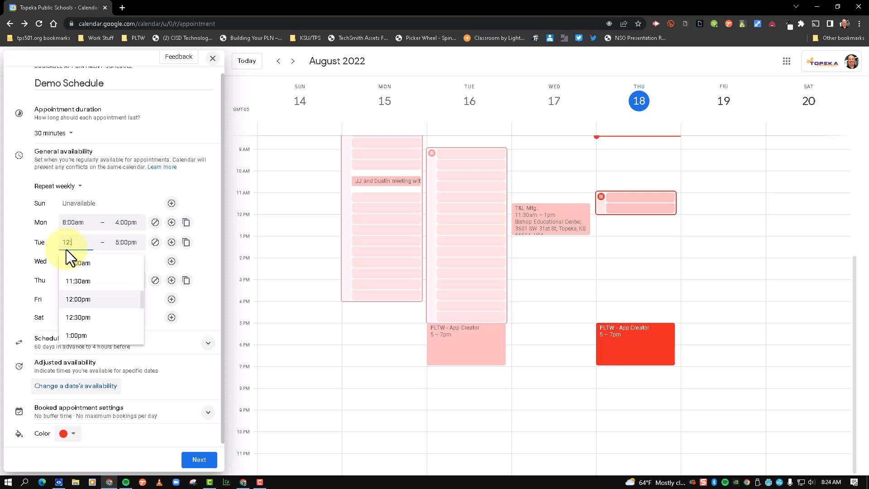
pyautogui.press('Tab')
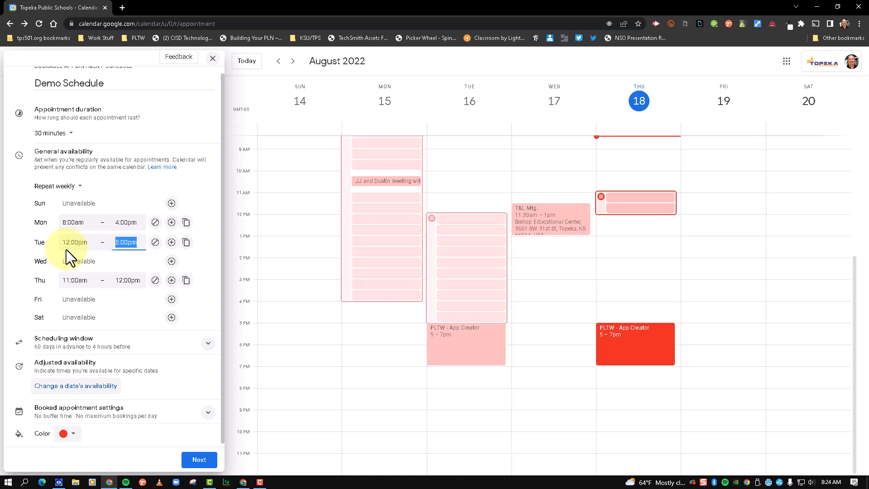
pyautogui.write('4:00pm')
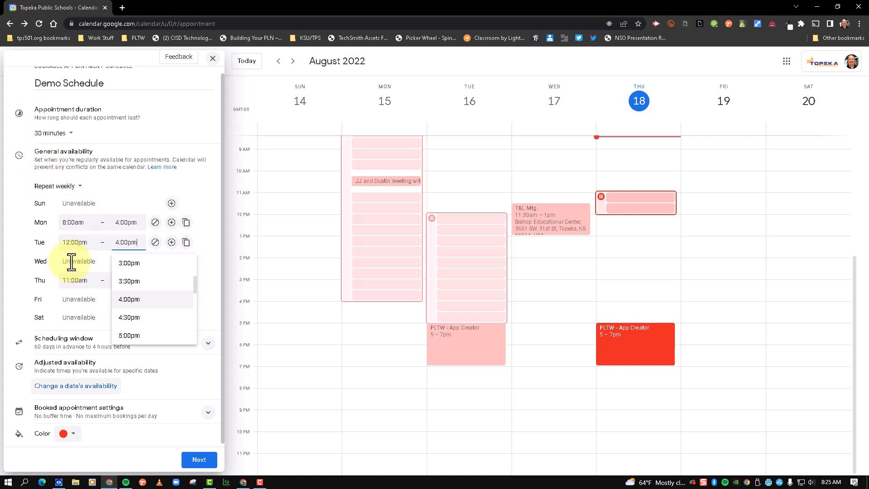
pyautogui.click(72, 262)
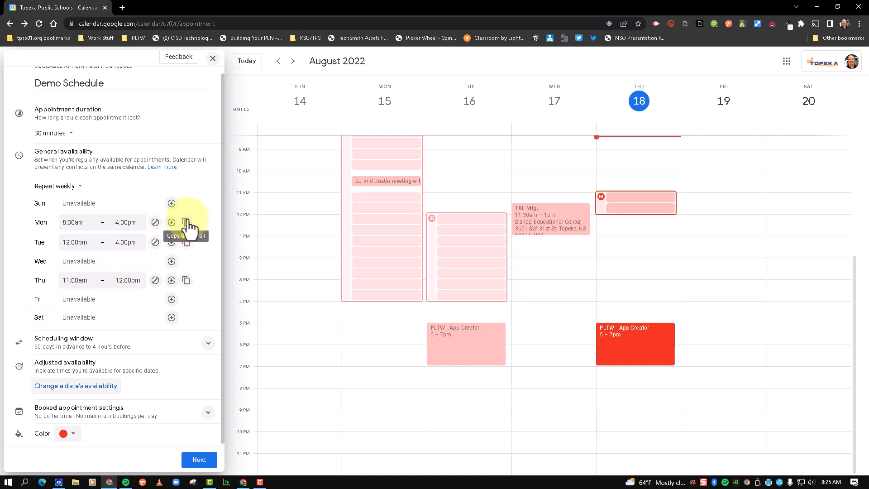
# Make Wednesday and Friday available, and copy Monday's hours to all available days.
pyautogui.click(171, 262)
pyautogui.click(171, 302)
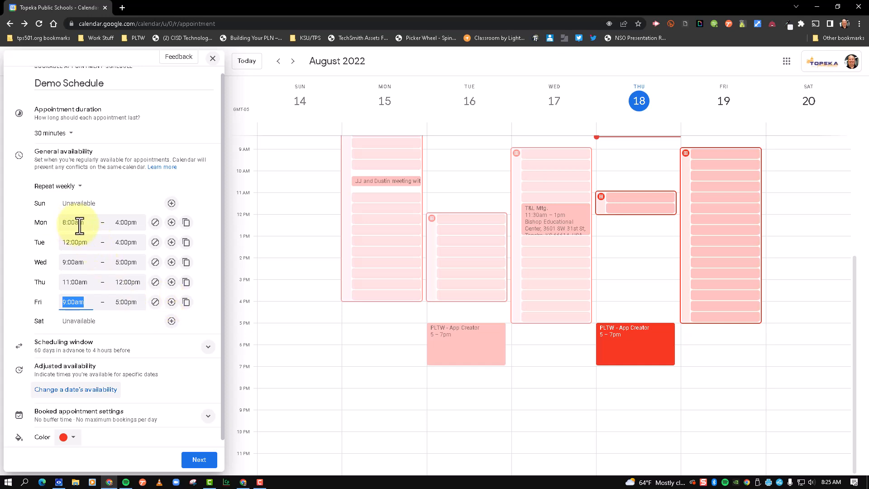
pyautogui.click(186, 222)
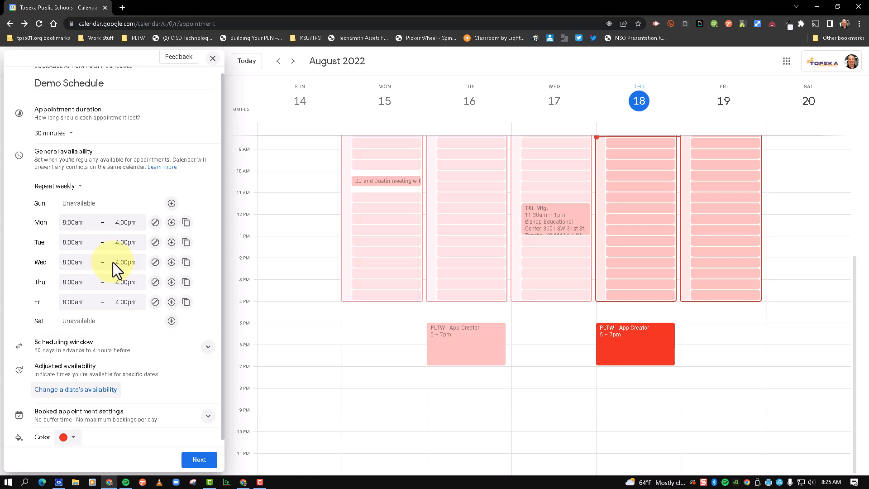
# Expand the scheduling window settings and set the minimum time before an appointment can be booked to 1 hour.
pyautogui.scroll(-1, 113, 262)
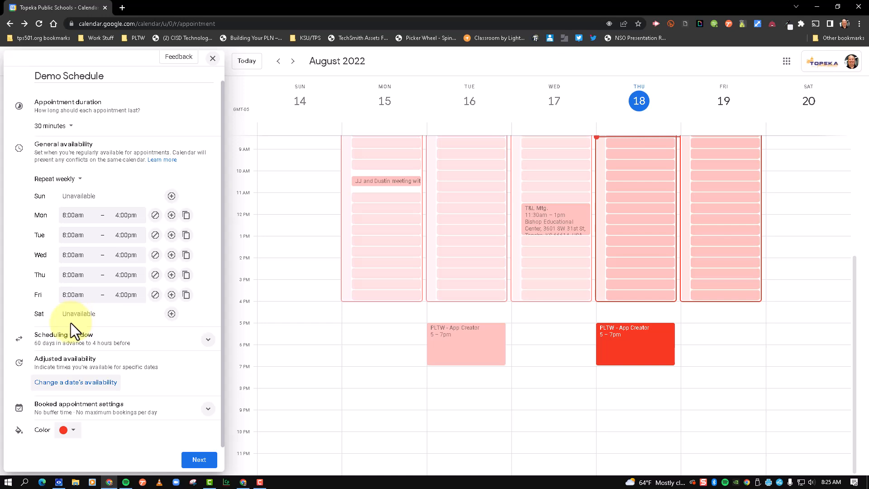
pyautogui.click(181, 346)
pyautogui.scroll(-3, 181, 347)
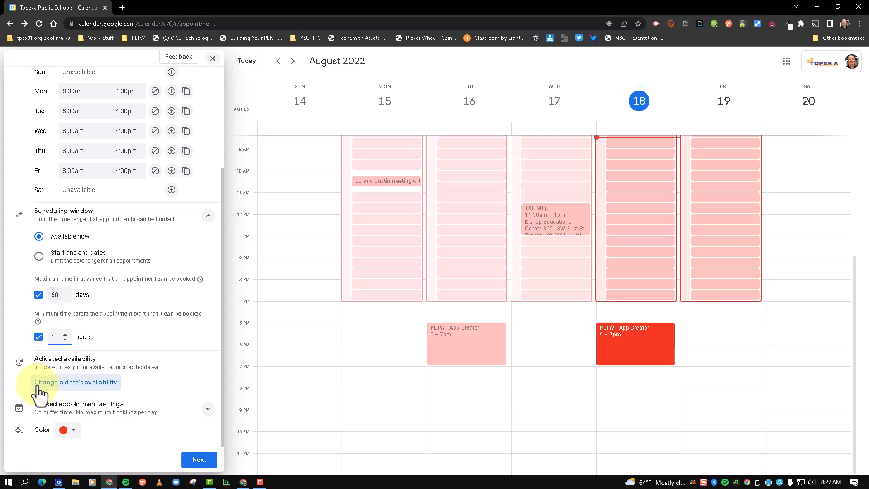
# Enable buffer time between appointment slots in the booked appointment settings and set it to 15 minutes.
pyautogui.click(119, 408)
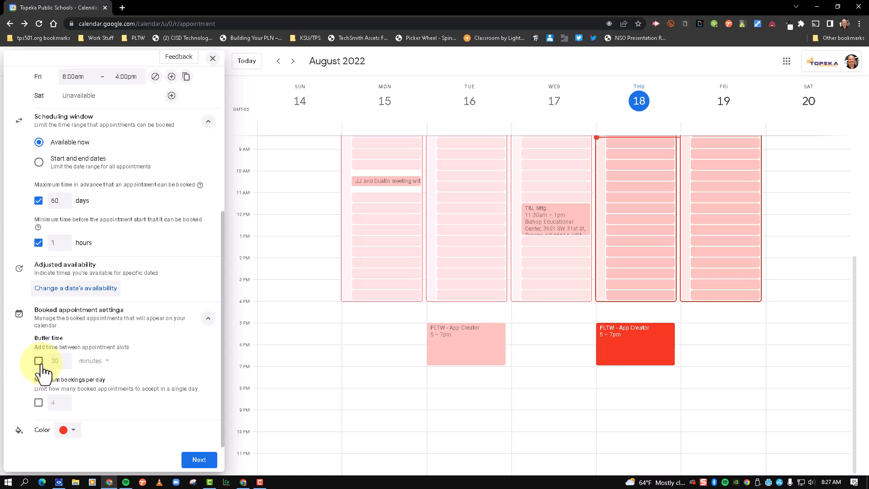
pyautogui.click(38, 361)
pyautogui.click(39, 362)
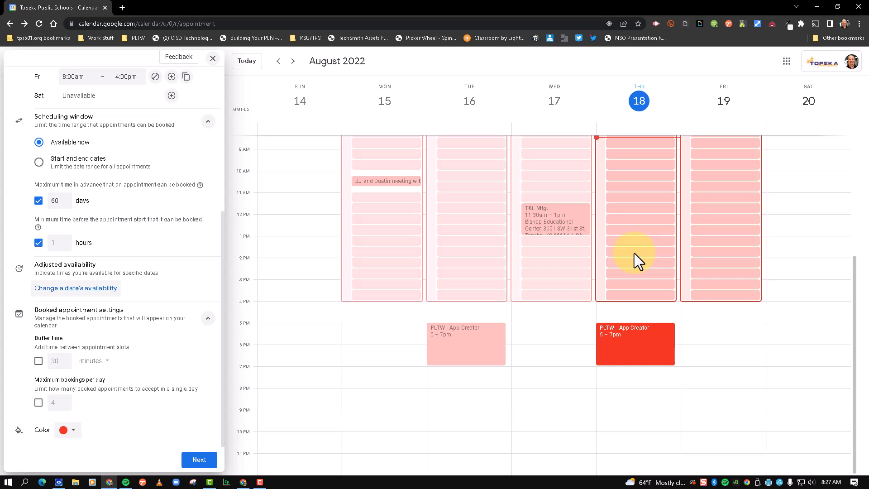
pyautogui.click(38, 361)
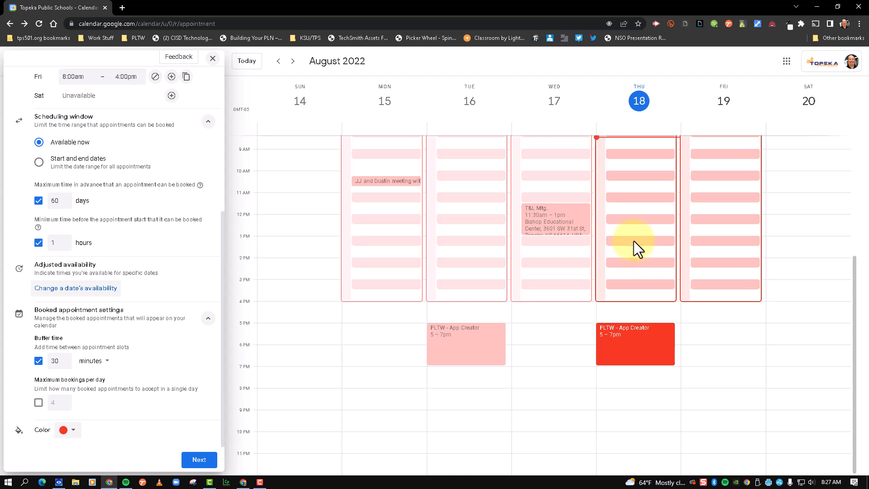
pyautogui.doubleClick(54, 361)
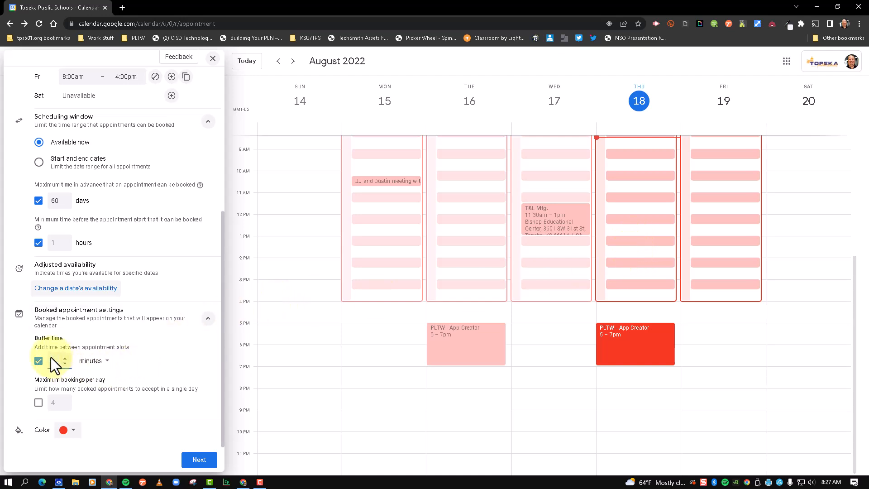
pyautogui.write('15')
pyautogui.click(184, 368)
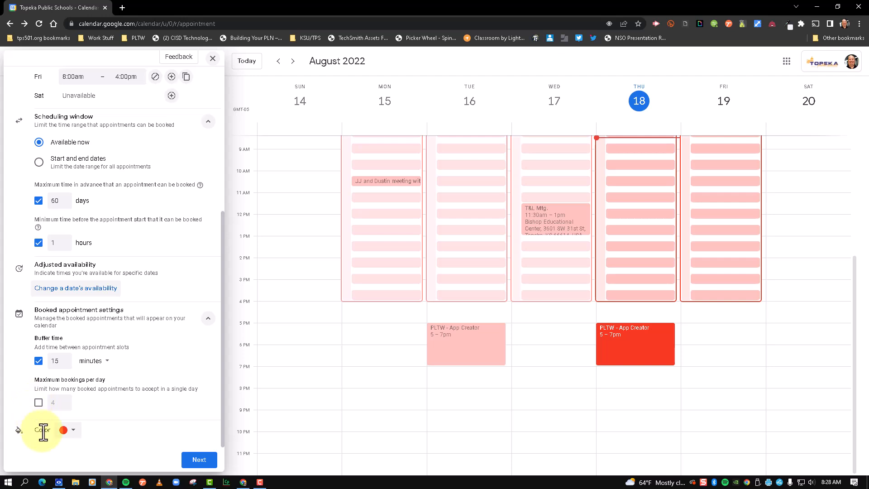
# Set the appointment schedule's color to Blueberry and continue to the next part of the setup.
pyautogui.click(76, 431)
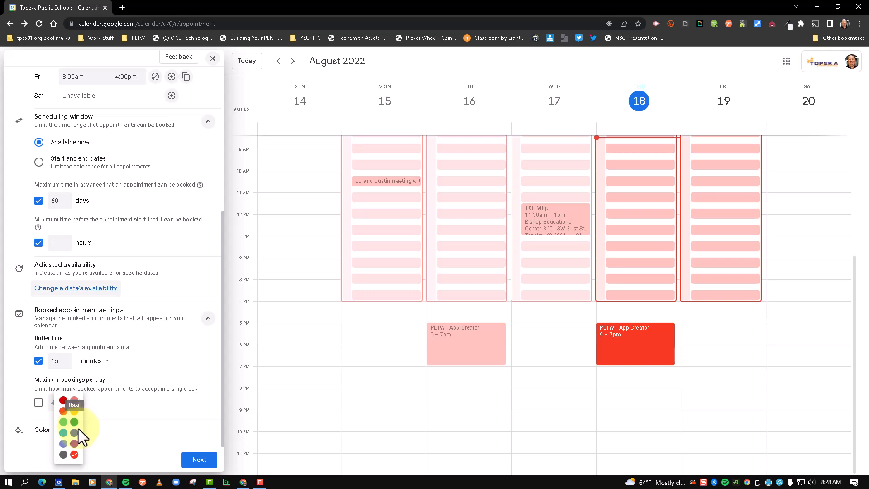
pyautogui.click(75, 442)
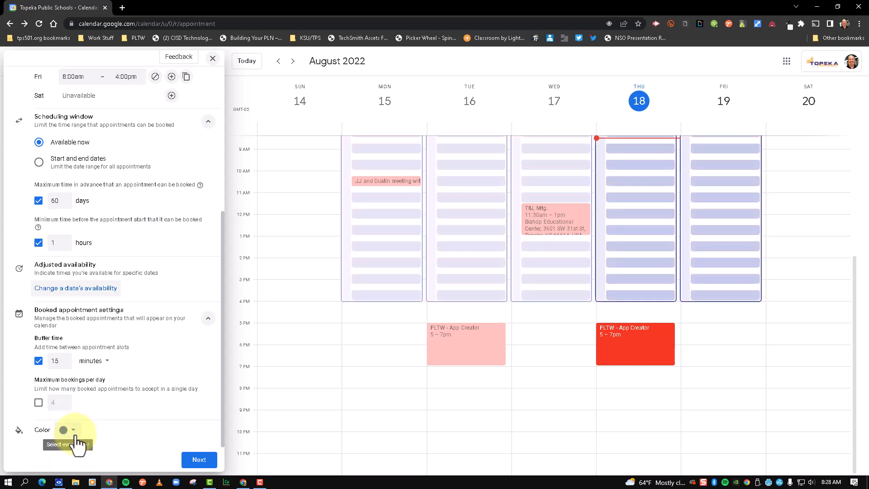
pyautogui.click(75, 435)
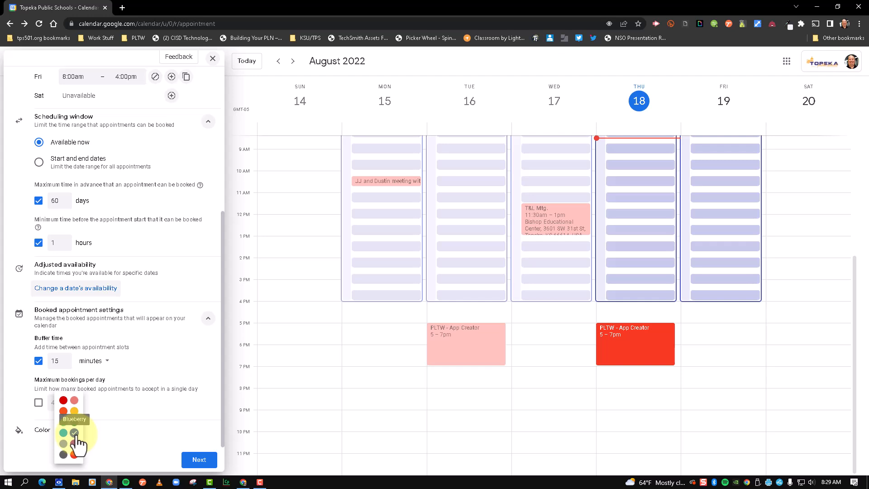
pyautogui.click(76, 437)
pyautogui.click(201, 461)
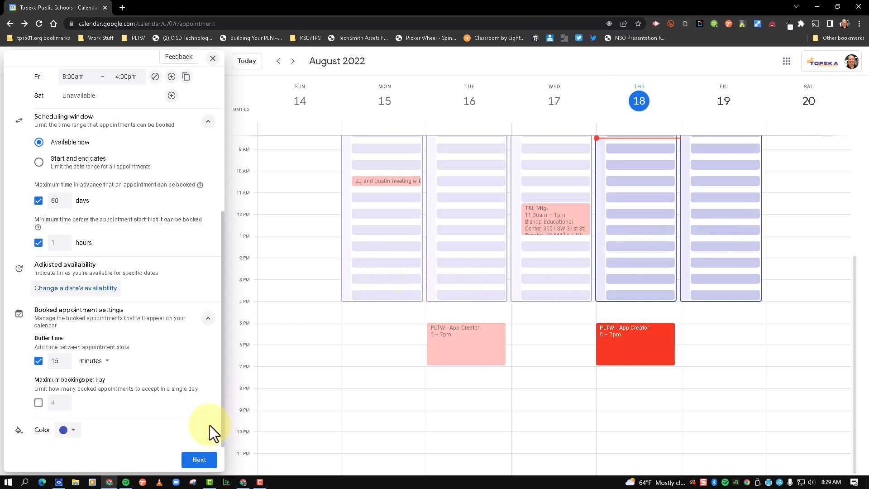
# Continue to the booking page details, expand the photo and name section, and set the meeting location to None / to be specified later.
pyautogui.click(199, 459)
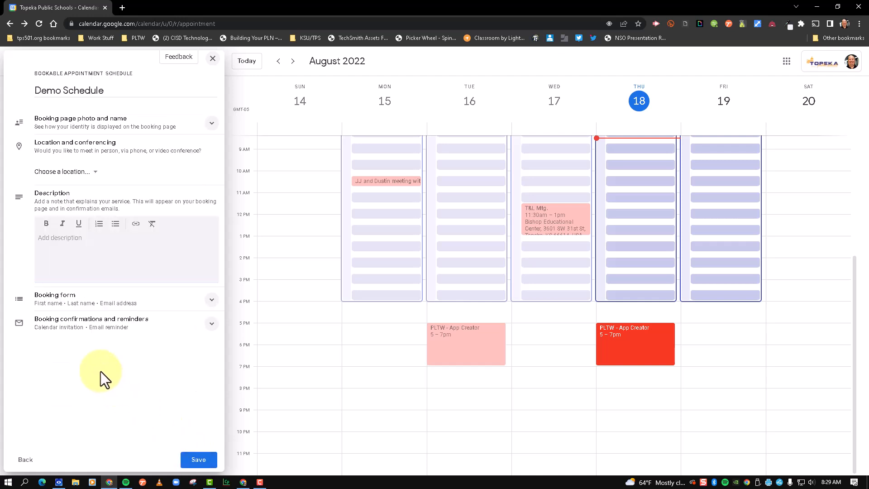
pyautogui.click(115, 128)
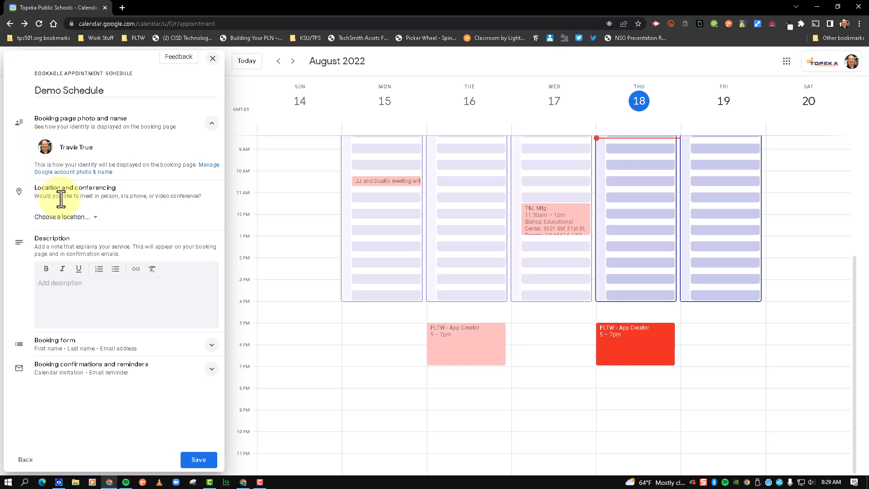
pyautogui.click(92, 220)
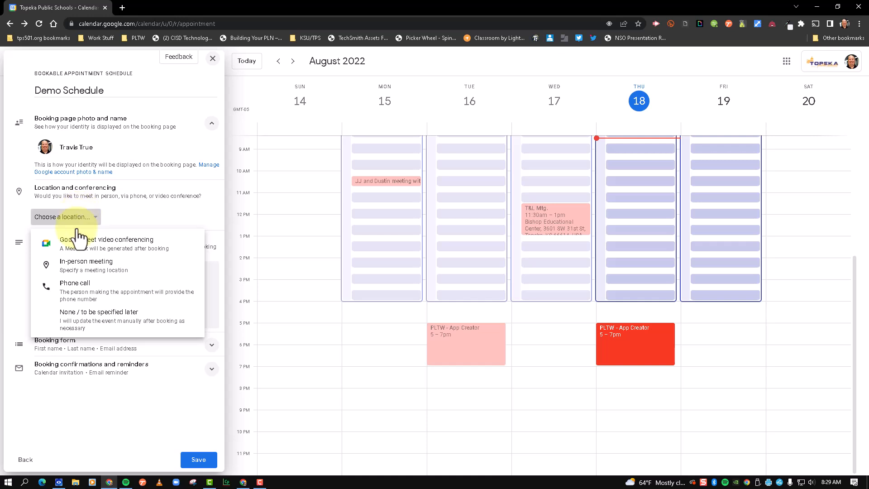
pyautogui.click(68, 322)
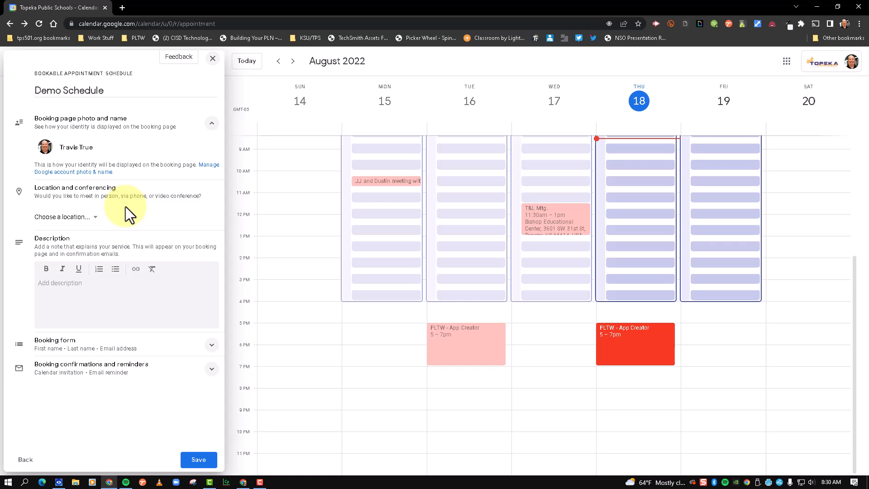
pyautogui.click(86, 297)
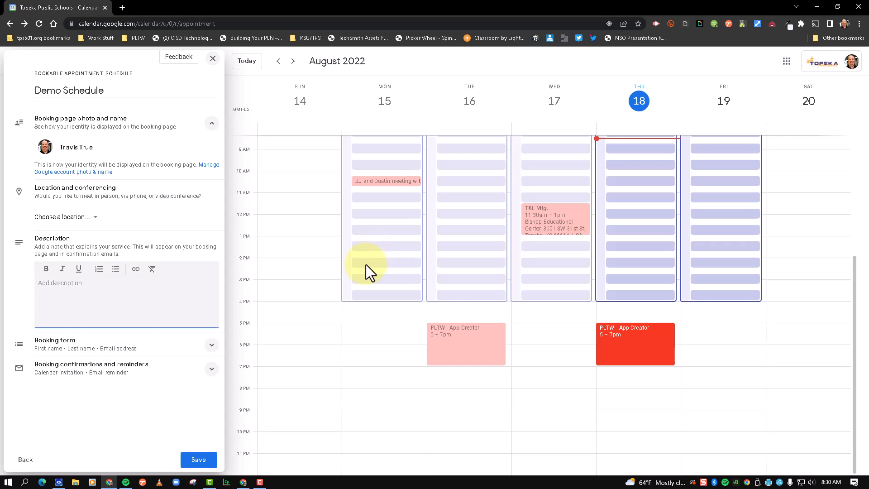
# Add a required custom item named "Location of meeting" to the booking form.
pyautogui.click(113, 346)
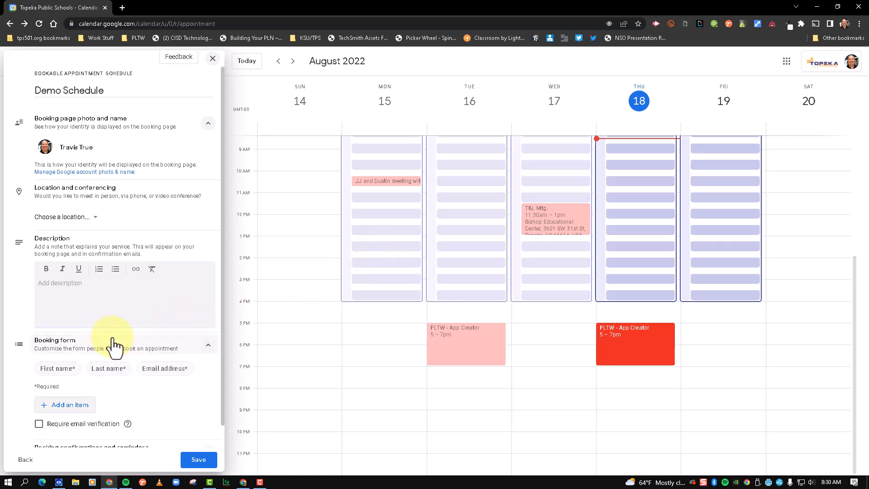
pyautogui.scroll(-1, 114, 347)
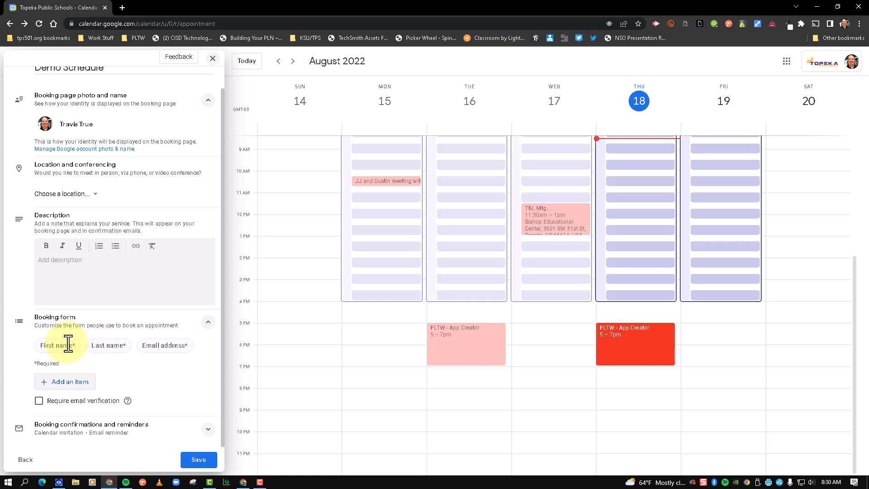
pyautogui.click(85, 384)
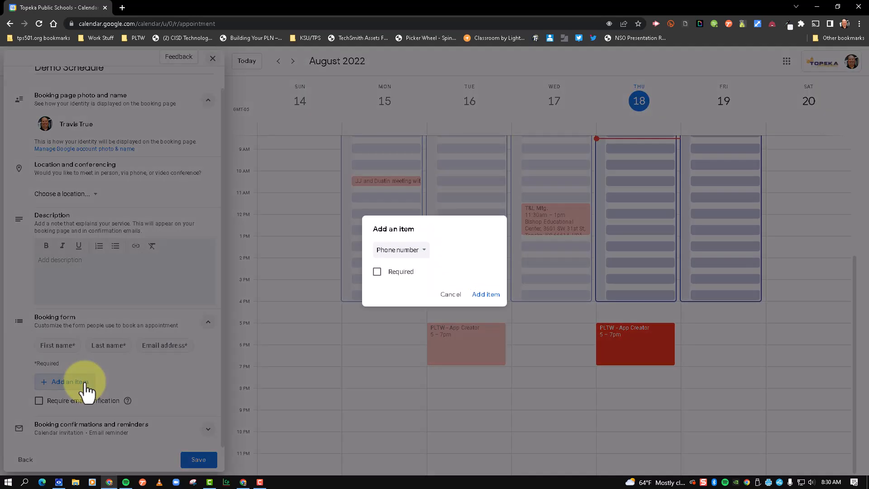
pyautogui.click(413, 258)
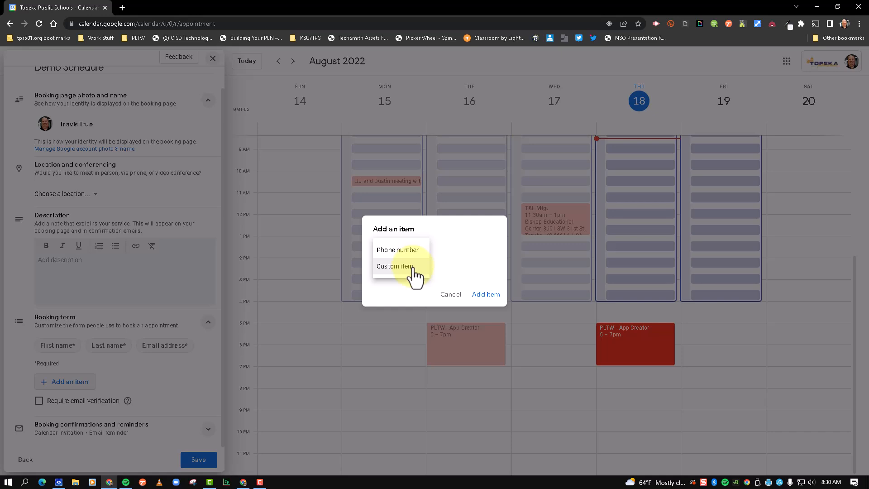
pyautogui.click(414, 267)
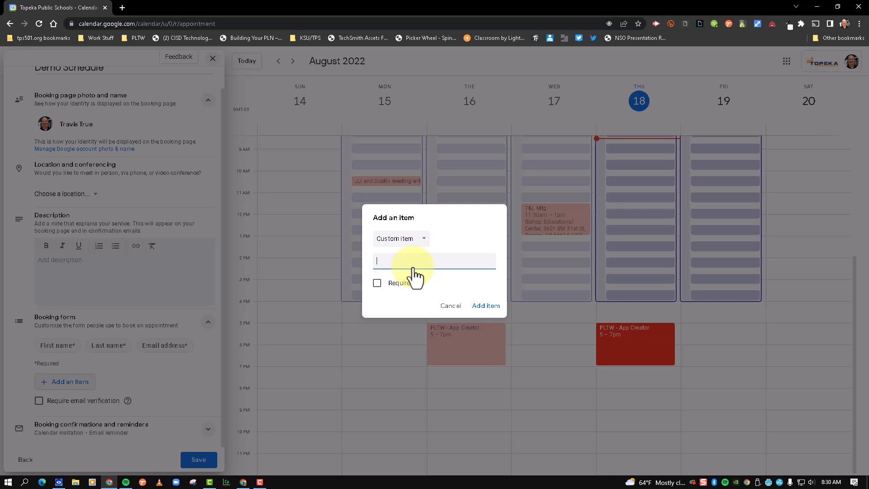
pyautogui.write('Location of meeting')
pyautogui.click(376, 284)
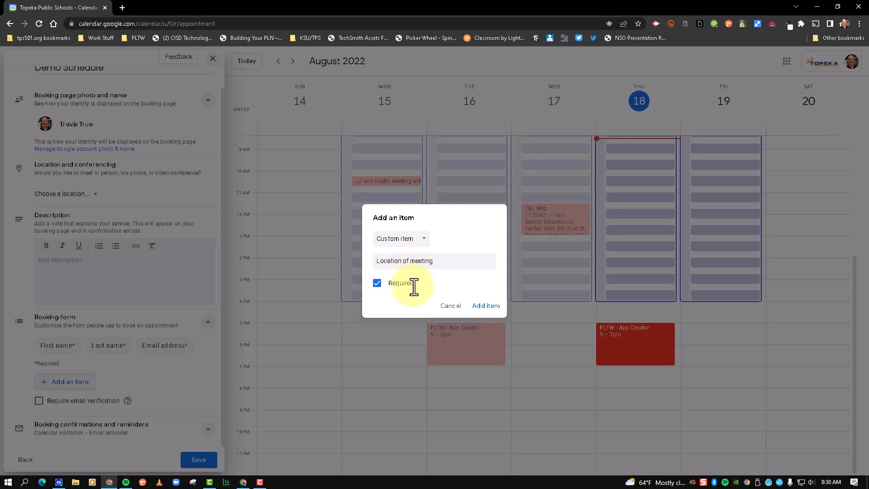
pyautogui.click(482, 308)
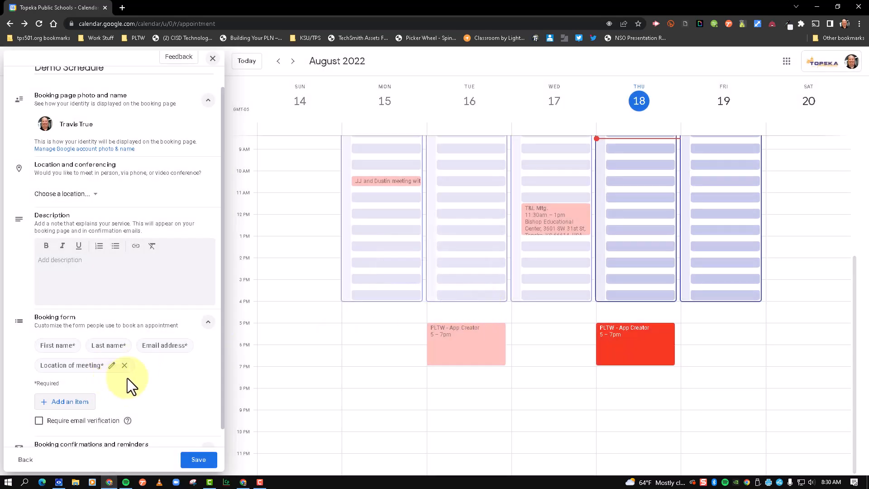
# Expand the booking confirmations and reminders settings and choose 1 day before for the email reminder.
pyautogui.scroll(-1, 126, 378)
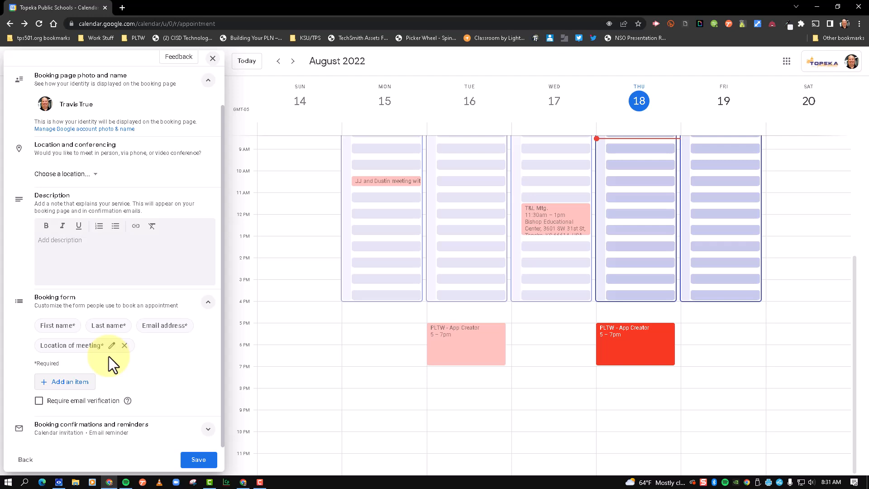
pyautogui.click(56, 439)
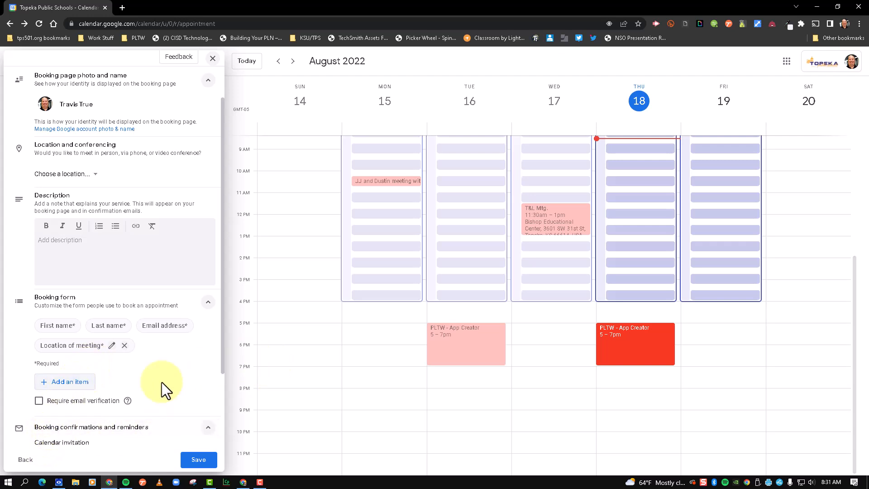
pyautogui.scroll(-3, 224, 354)
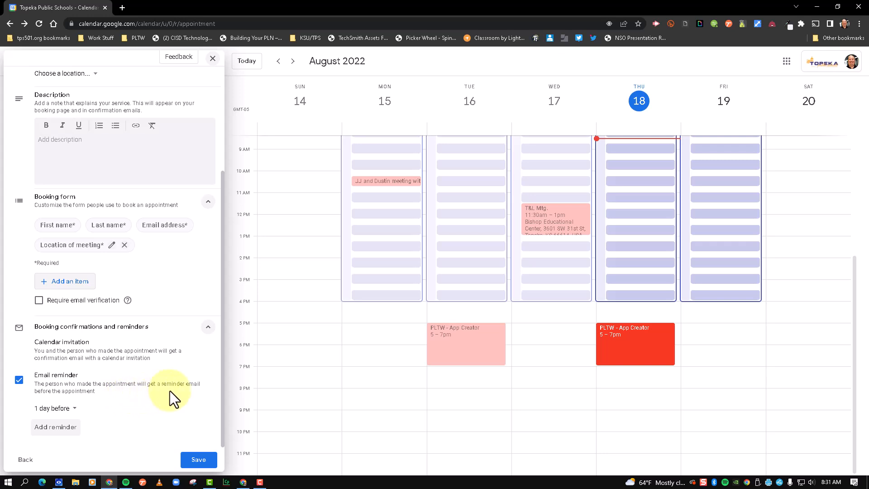
pyautogui.click(75, 408)
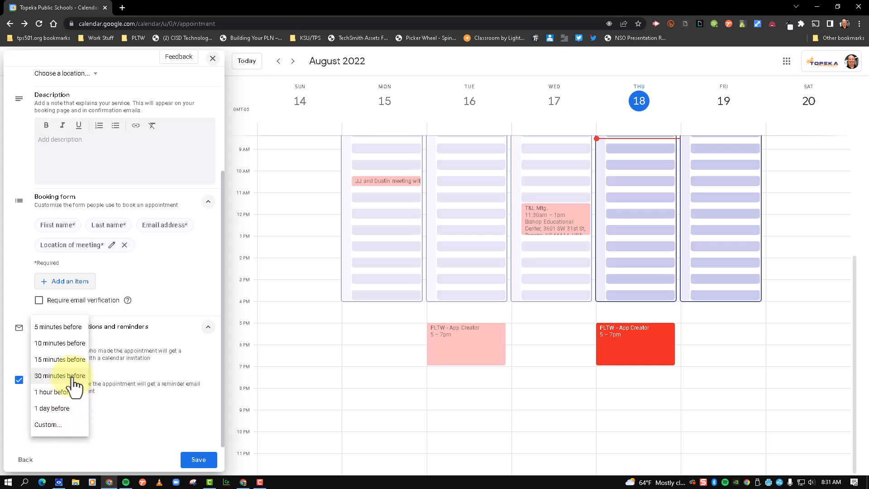
pyautogui.click(65, 409)
# Add a second email reminder set to 15 minutes before, keep email reminders enabled, and save the appointment schedule.
pyautogui.click(46, 426)
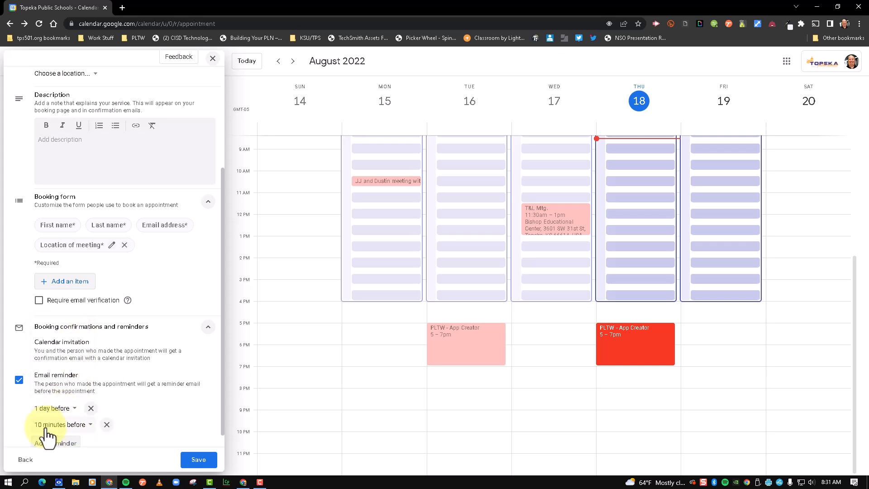
pyautogui.click(90, 429)
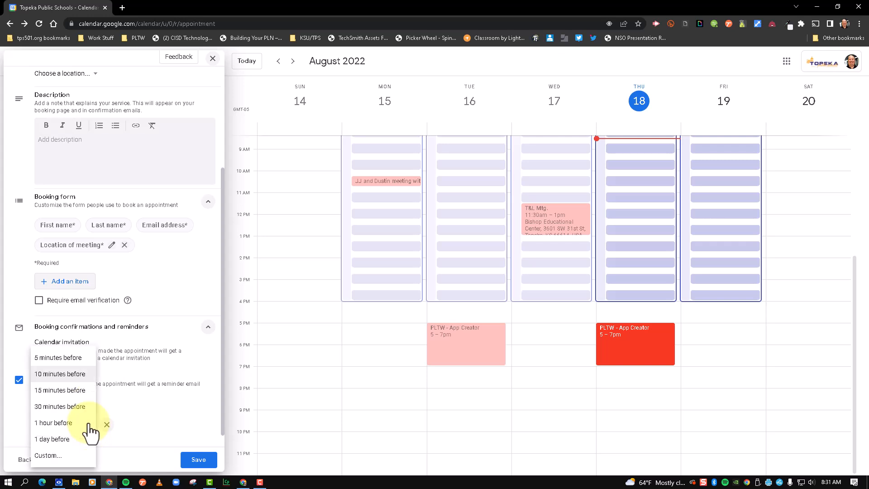
pyautogui.click(89, 397)
pyautogui.click(122, 393)
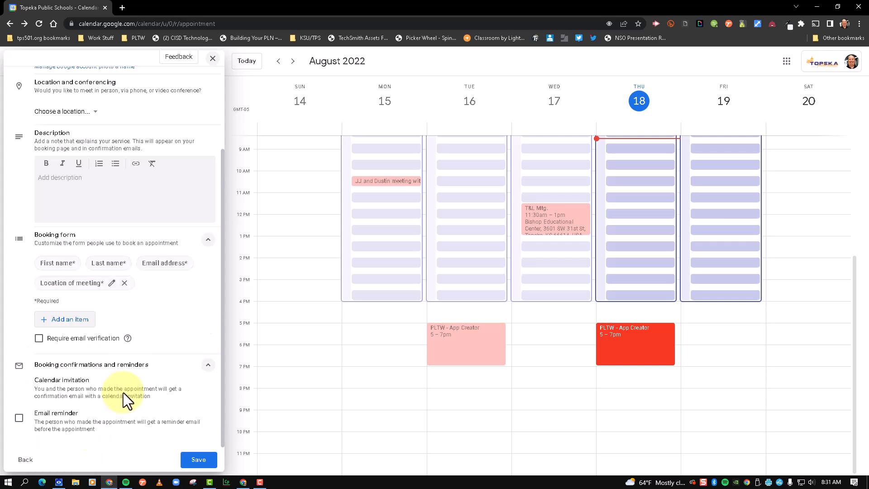
pyautogui.click(19, 417)
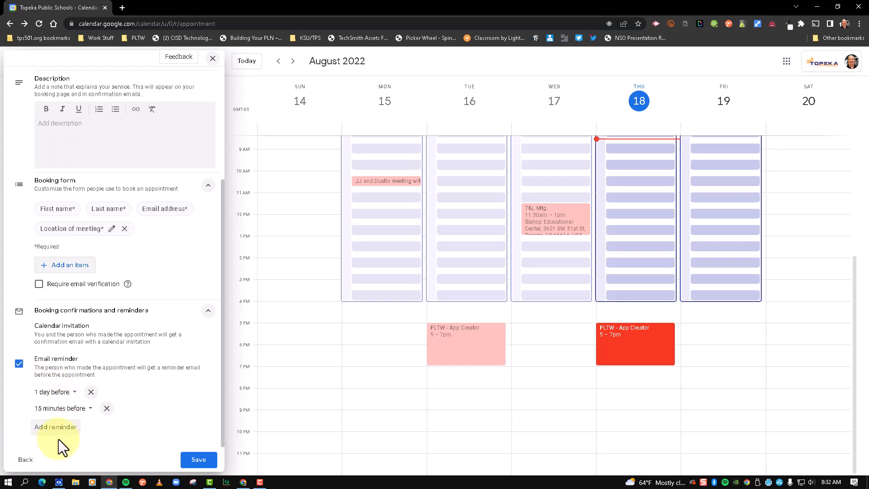
pyautogui.click(196, 461)
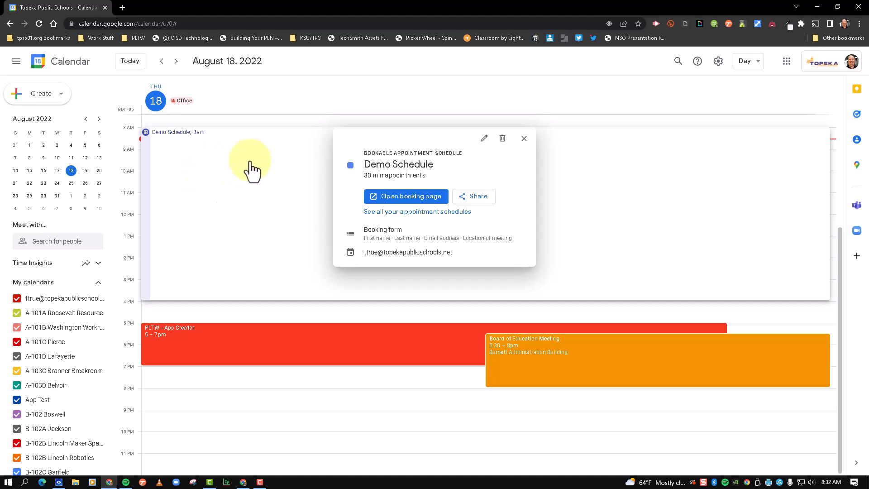
# Open the Demo Schedule booking page, and return to the calendar to display it in month view.
pyautogui.click(426, 199)
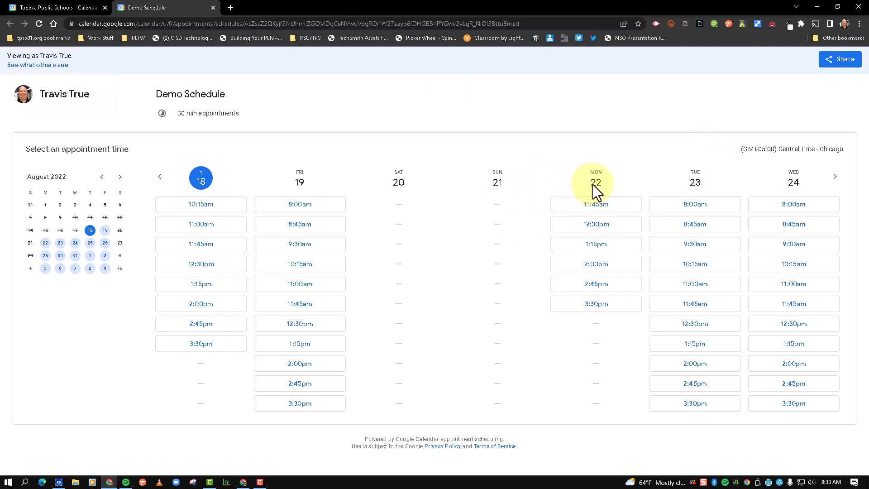
pyautogui.click(26, 4)
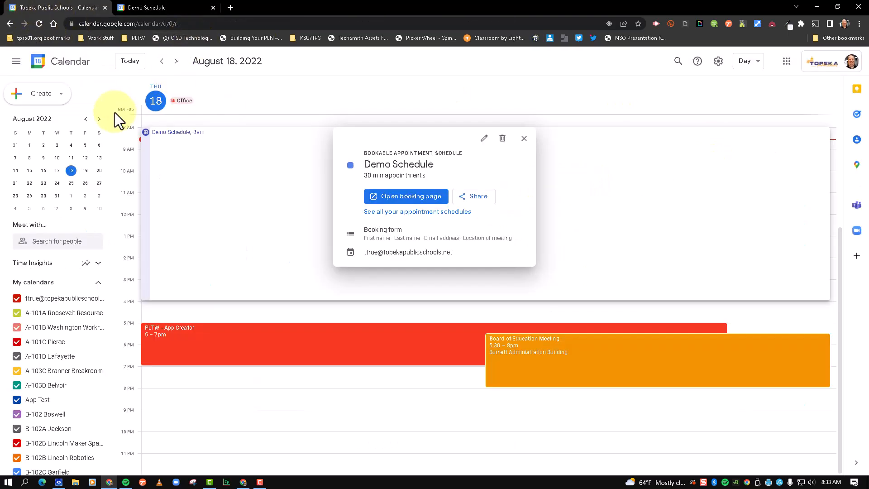
pyautogui.click(746, 63)
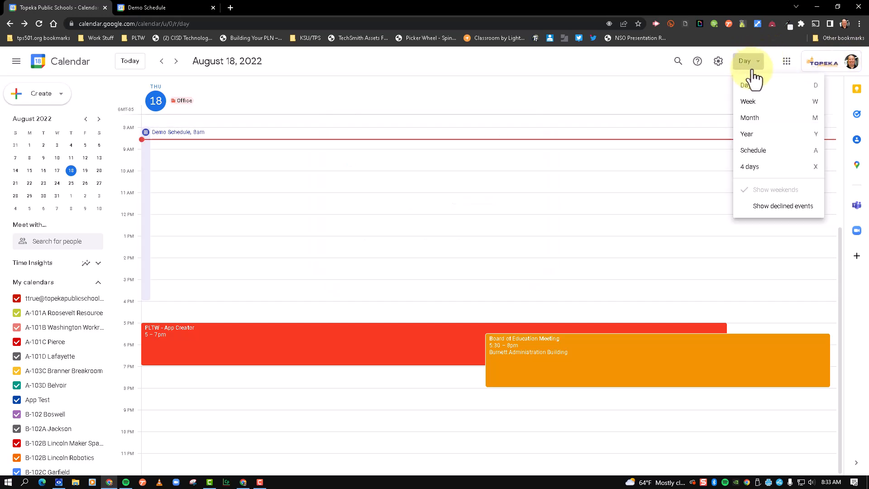
pyautogui.click(749, 119)
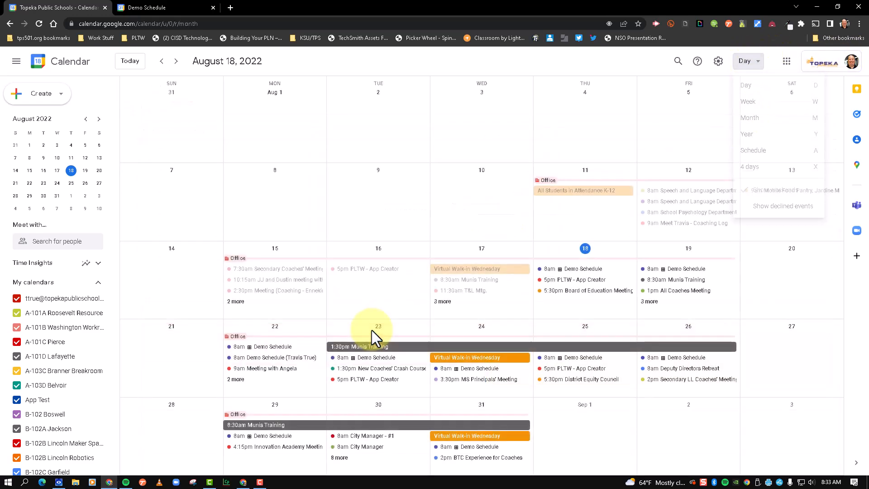
# Examine the 9am meeting on Monday, August 22, and compare it with that day's available times on the booking page.
pyautogui.click(236, 380)
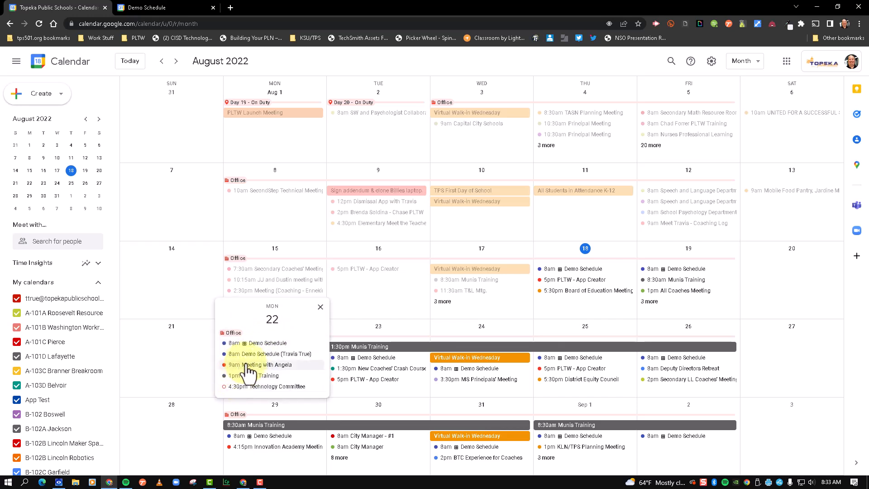
pyautogui.click(246, 365)
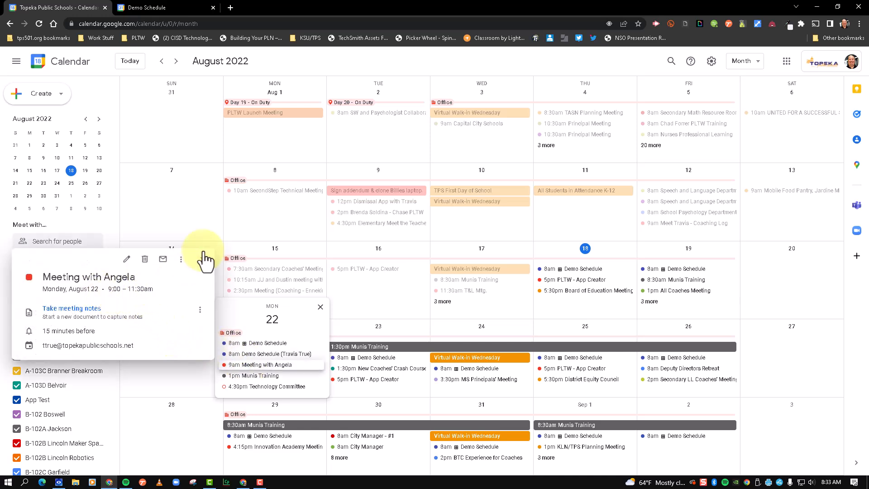
pyautogui.click(157, 6)
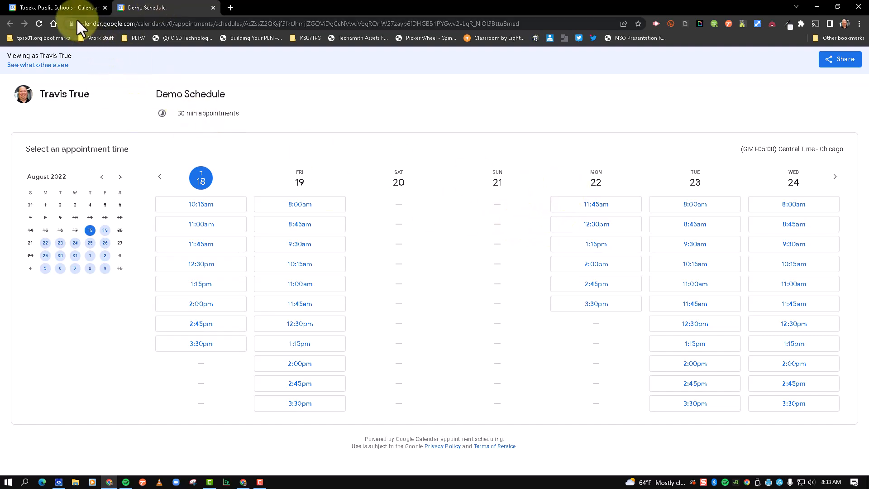
pyautogui.click(71, 6)
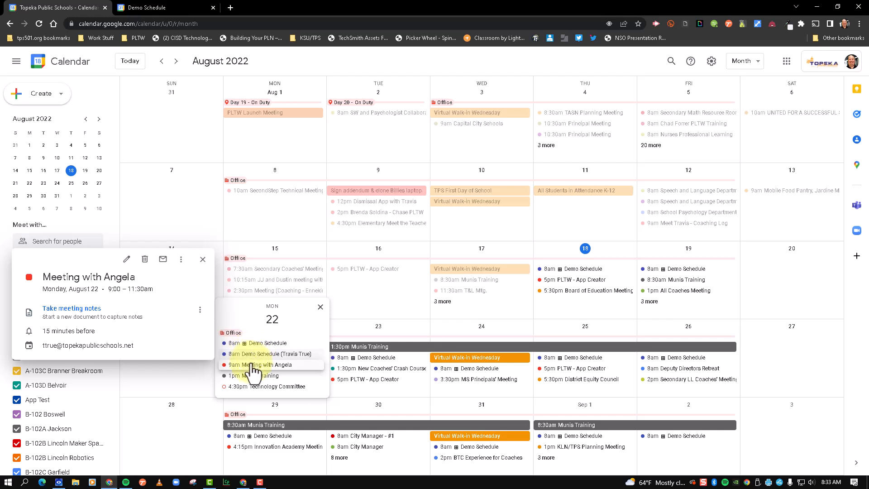
pyautogui.click(177, 9)
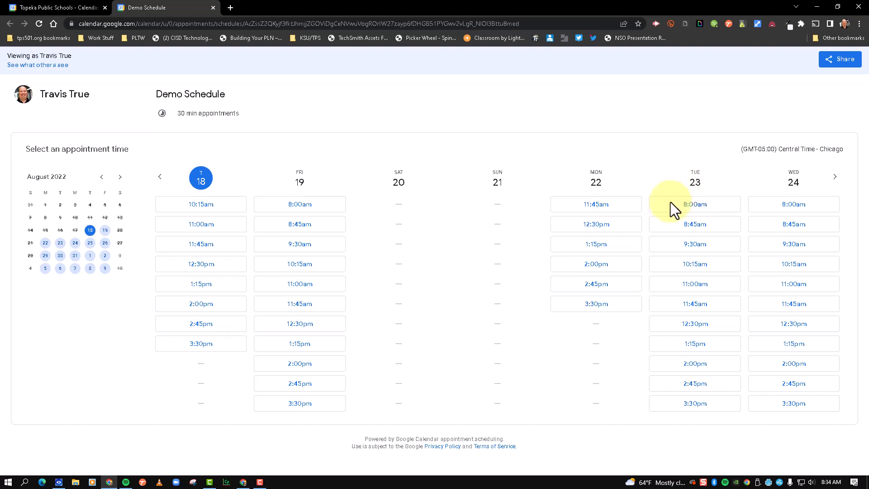
# Book the 8:00am appointment on Tuesday, August 23, with "My office" as the location of meeting, and close the confirmation.
pyautogui.click(668, 218)
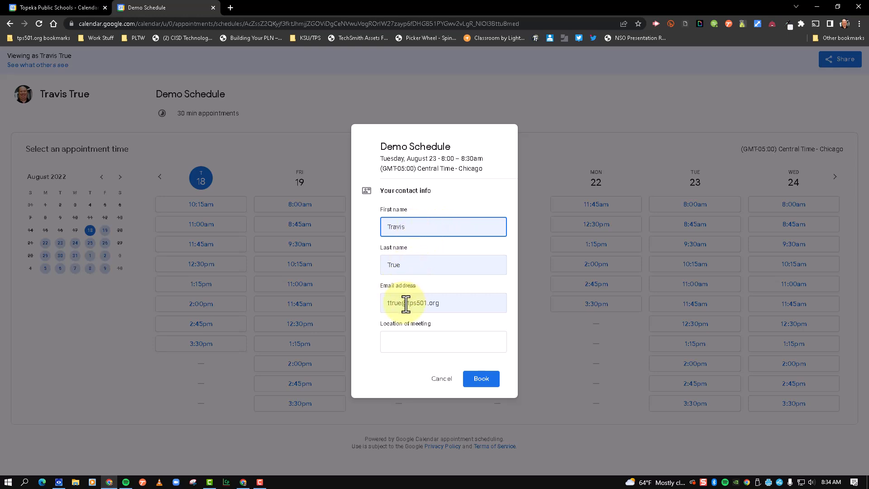
pyautogui.click(394, 343)
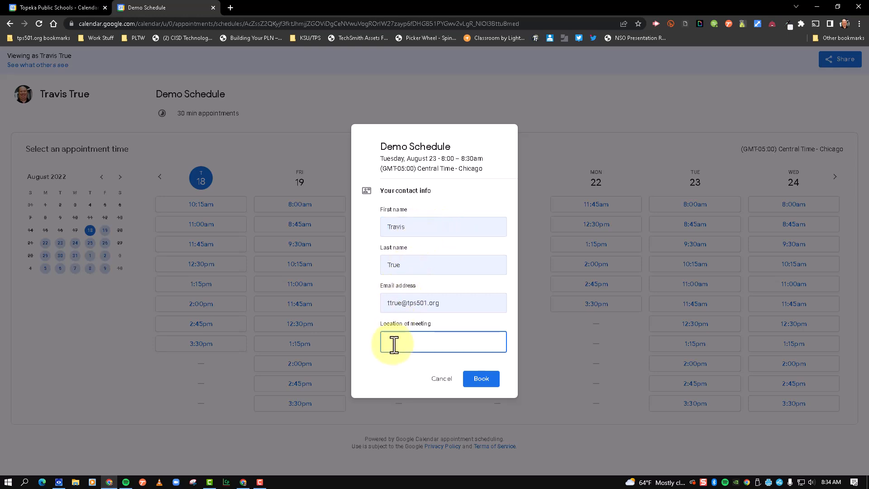
pyautogui.write('My office')
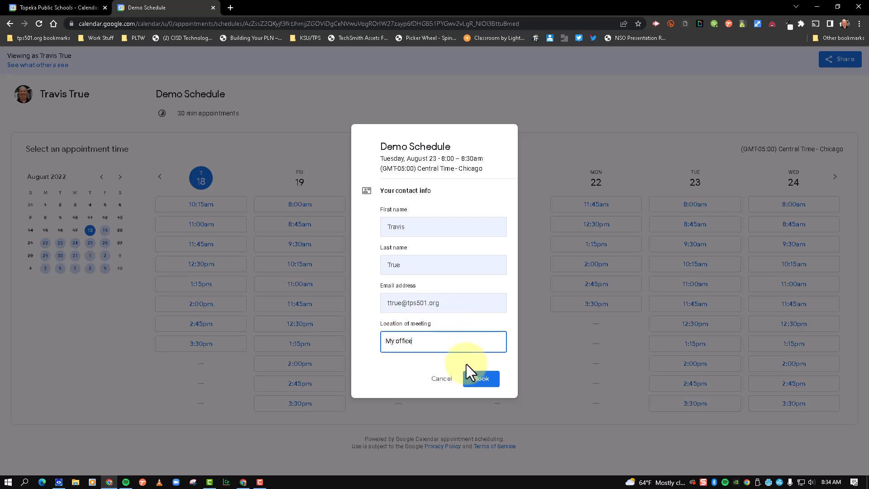
pyautogui.click(482, 380)
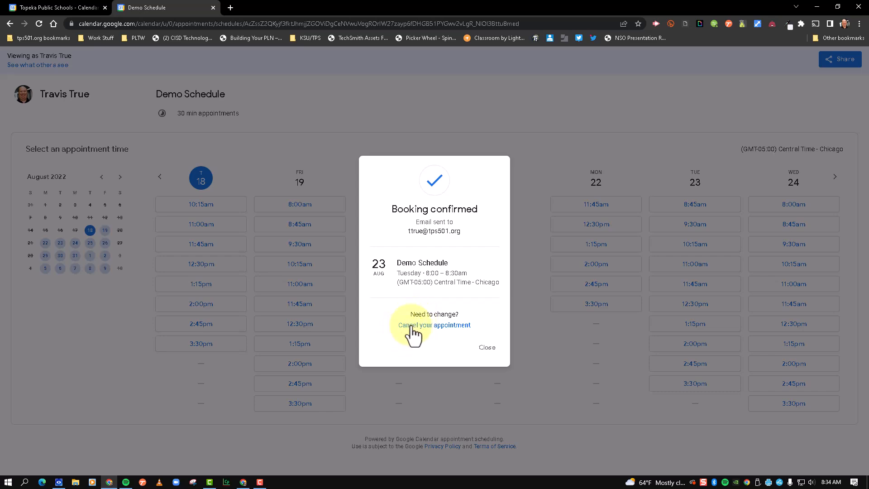
pyautogui.click(486, 347)
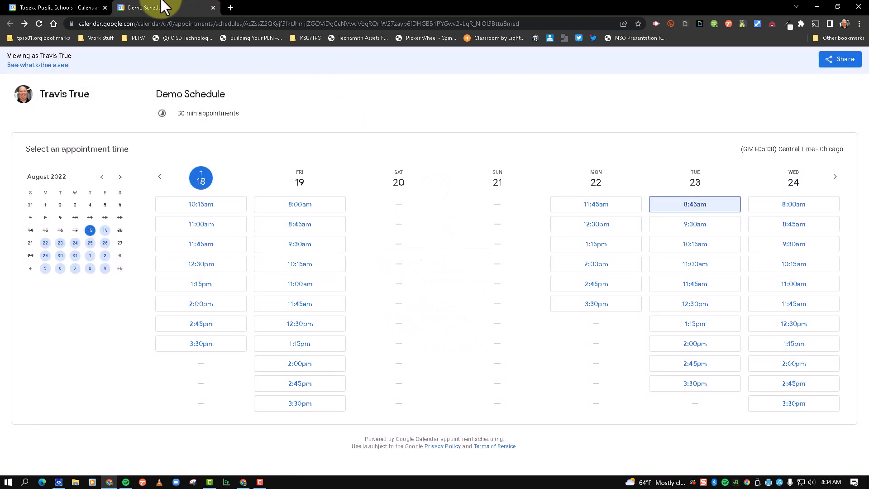
# Open Gmail in a new browser tab and read the confirmation email for the Demo Schedule appointment booked for Tuesday, August 23.
pyautogui.click(230, 7)
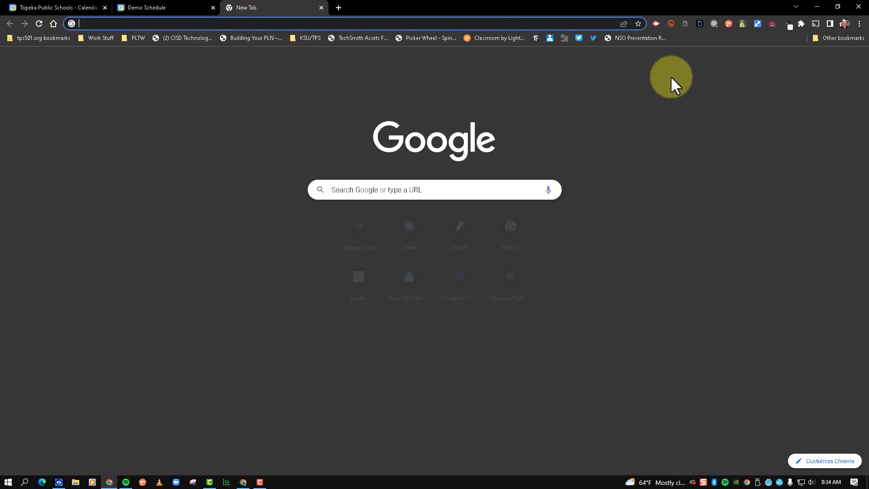
pyautogui.click(781, 64)
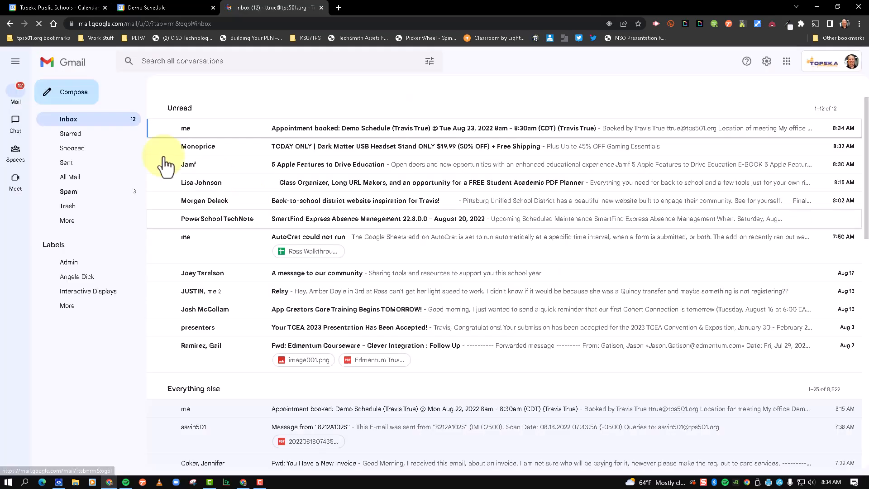
pyautogui.click(228, 130)
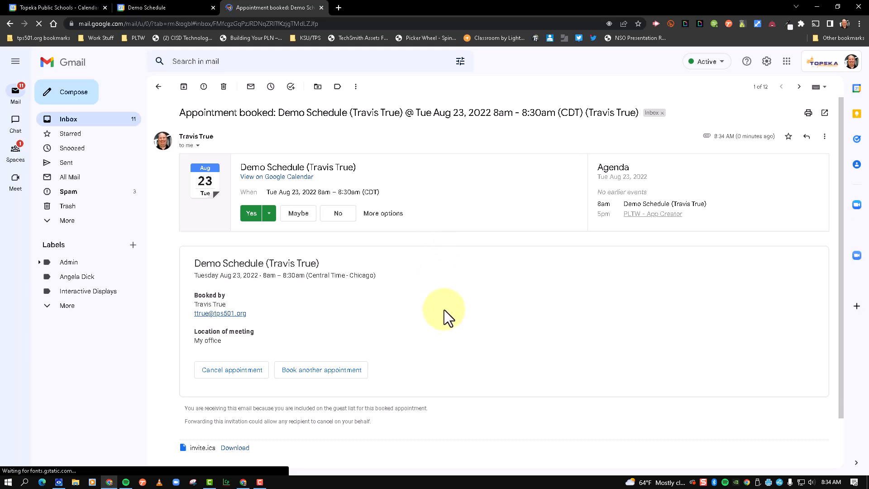
pyautogui.scroll(-2, 444, 309)
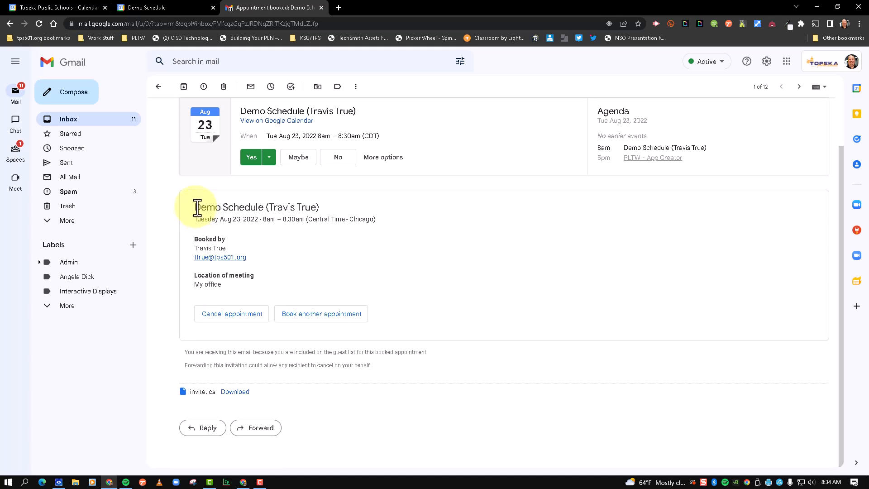
pyautogui.moveTo(195, 208); pyautogui.dragTo(268, 208)
pyautogui.click(308, 260)
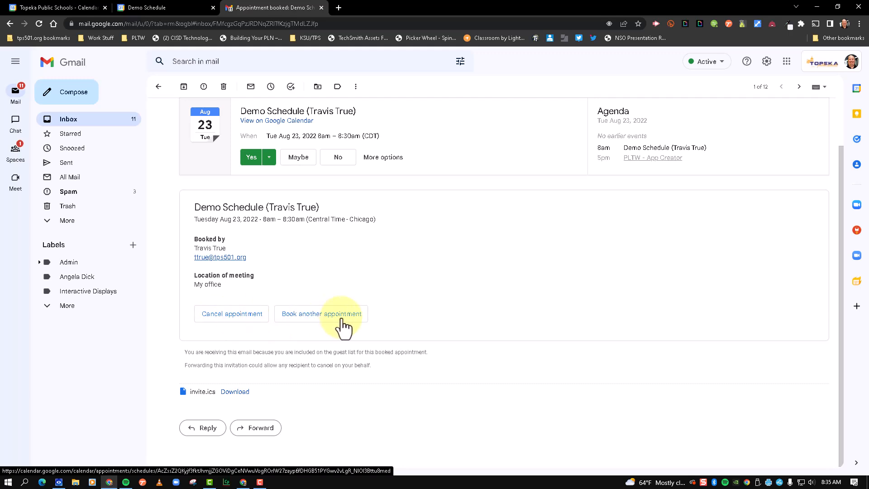
# Return to the Demo Schedule booking page, view its link sharing options for a single booking page, and close them.
pyautogui.click(150, 8)
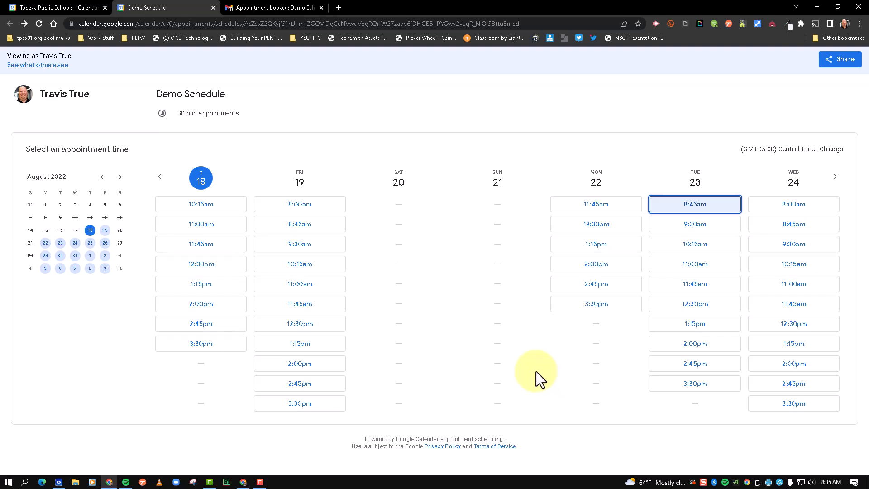
pyautogui.click(837, 60)
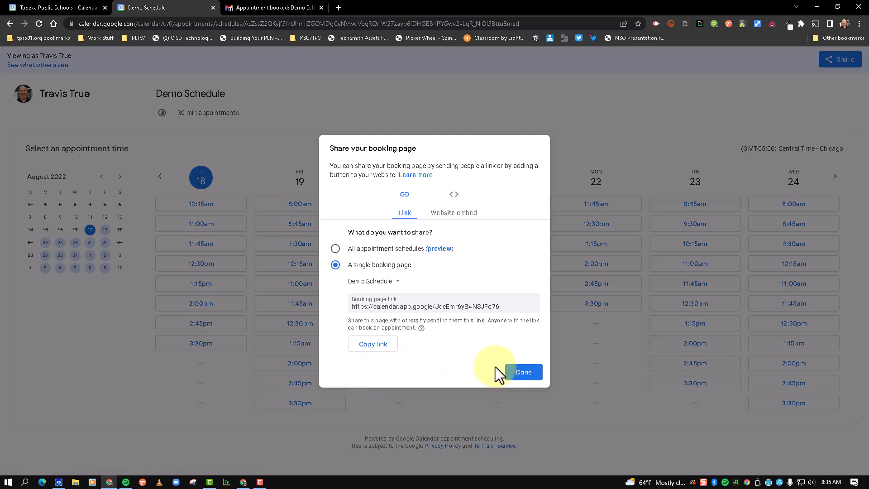
pyautogui.click(520, 375)
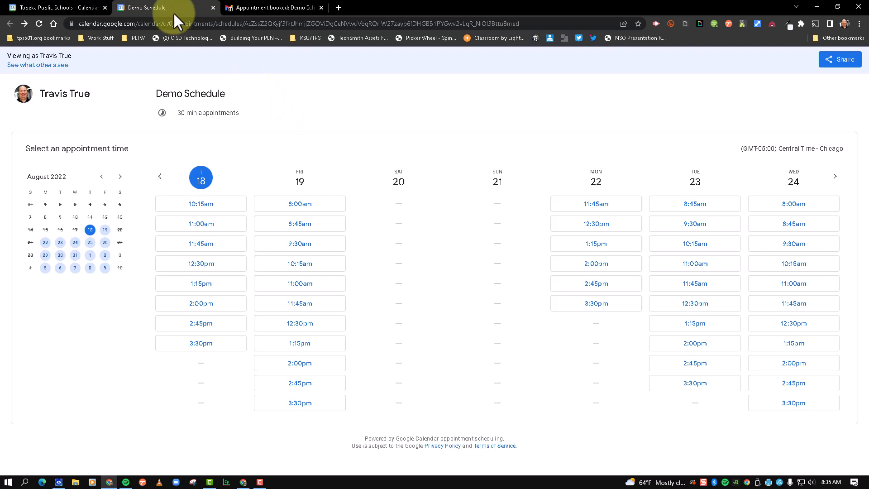
# Return to the calendar, dismiss the open August 22 details, and view the Demo Schedule's editable settings from that day before closing them.
pyautogui.click(85, 8)
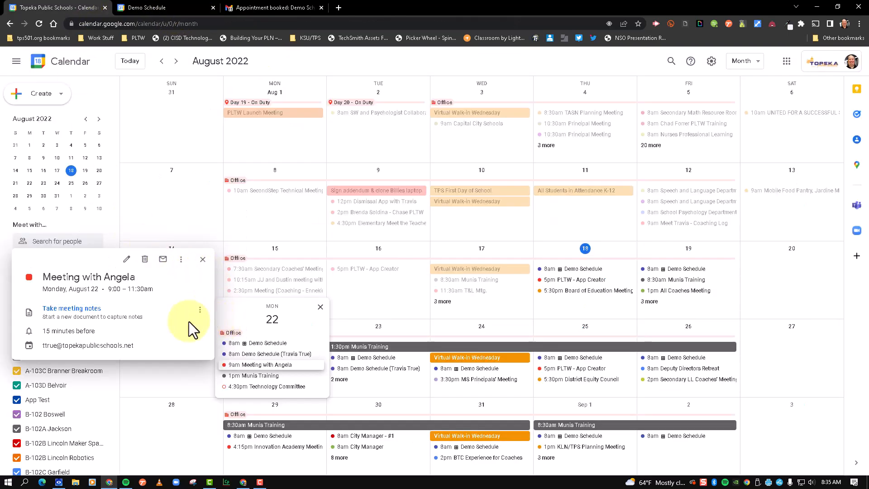
pyautogui.click(321, 307)
pyautogui.click(320, 306)
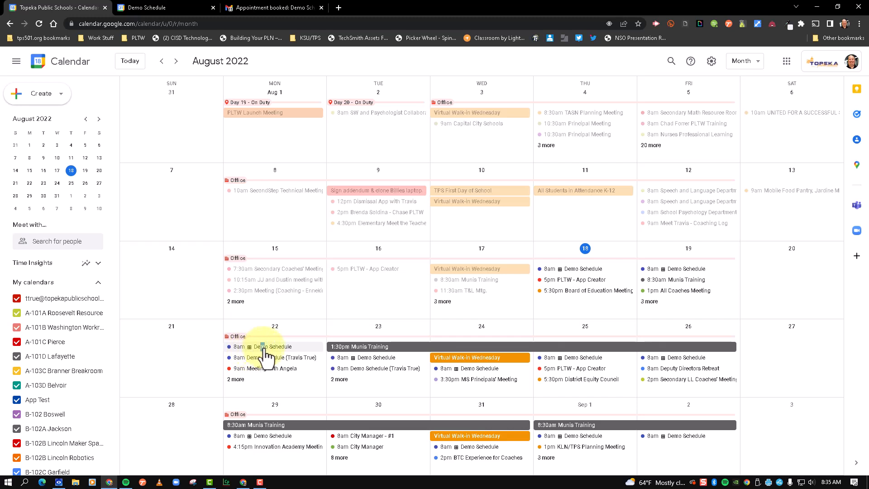
pyautogui.click(264, 347)
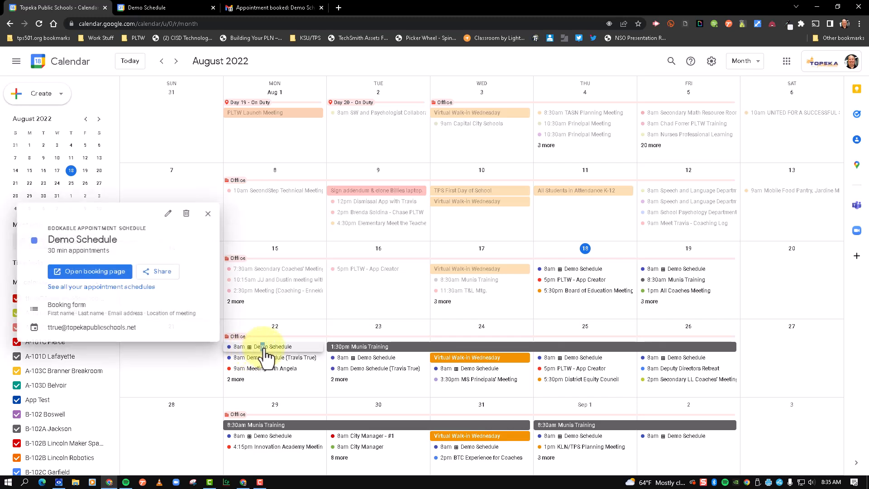
pyautogui.click(169, 214)
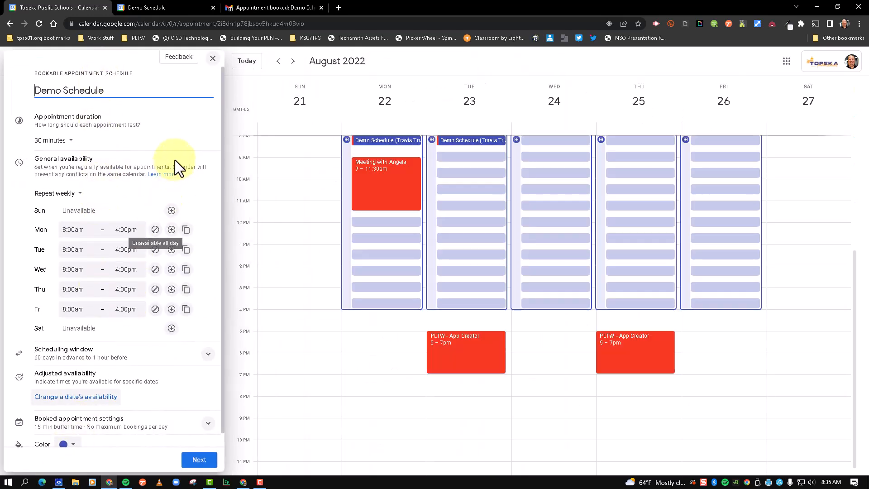
pyautogui.click(212, 59)
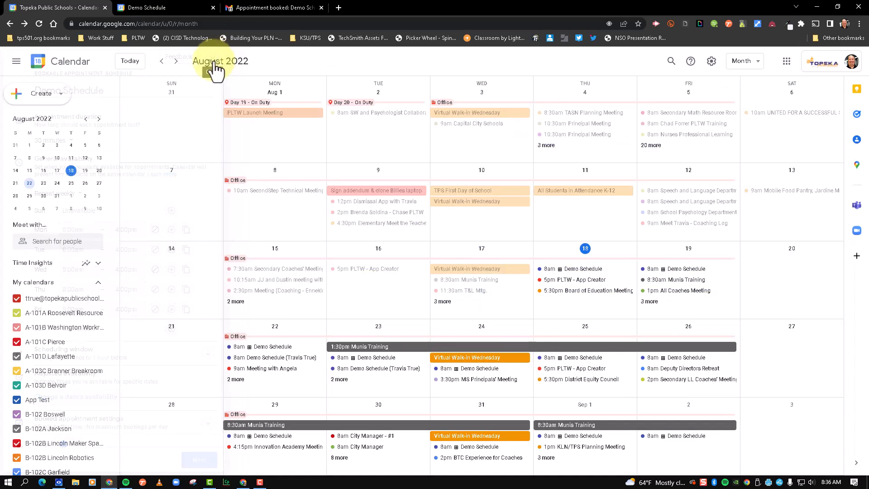
# Permanently delete the entire Demo Schedule from its August 22 entry by removing all availability.
pyautogui.click(250, 347)
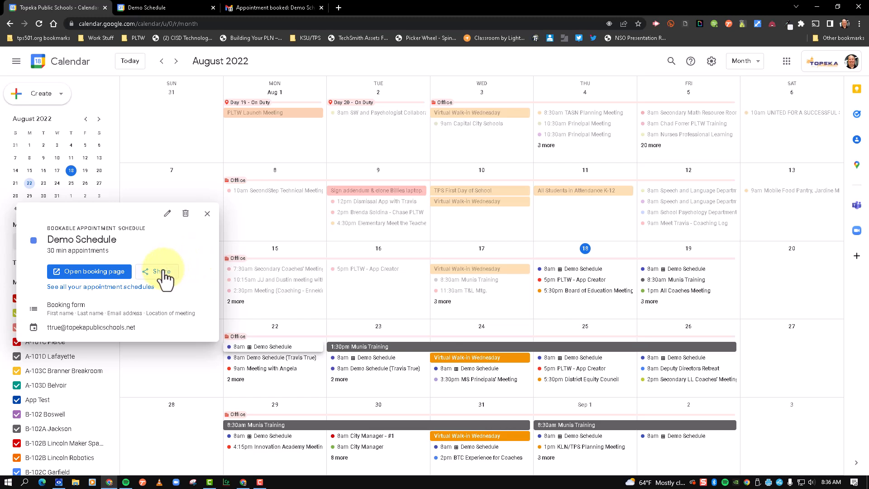
pyautogui.click(185, 215)
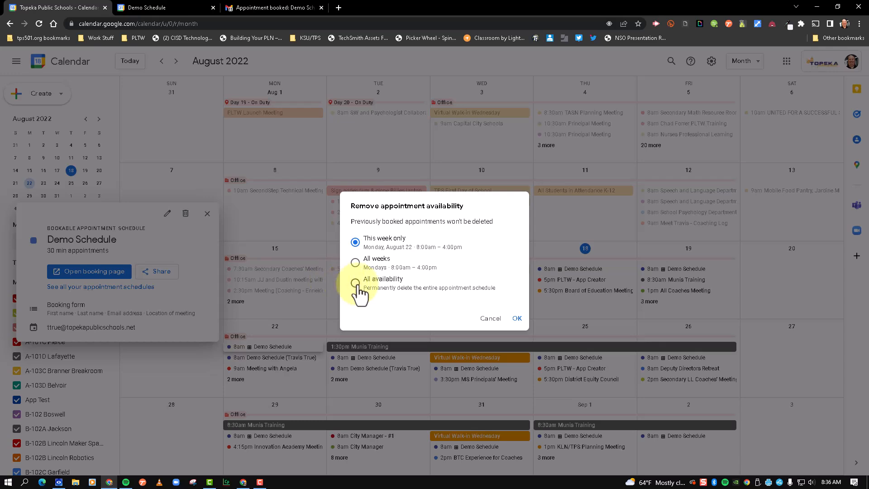
pyautogui.click(356, 283)
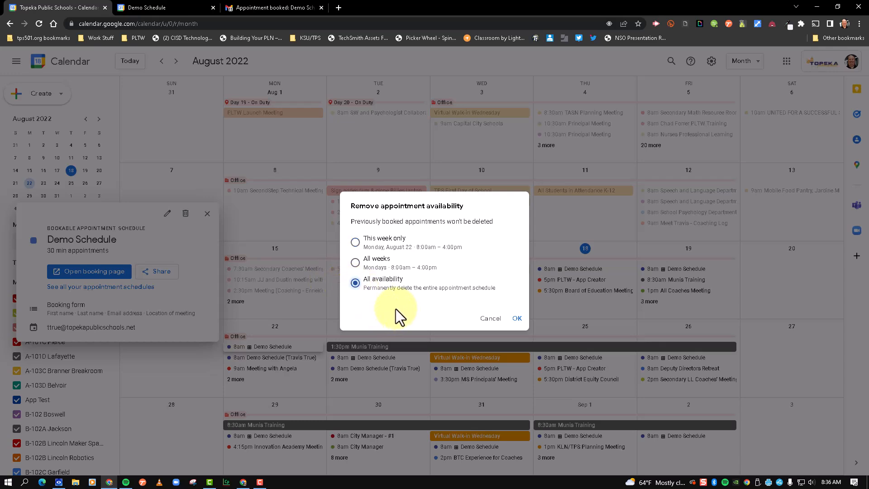
pyautogui.click(517, 319)
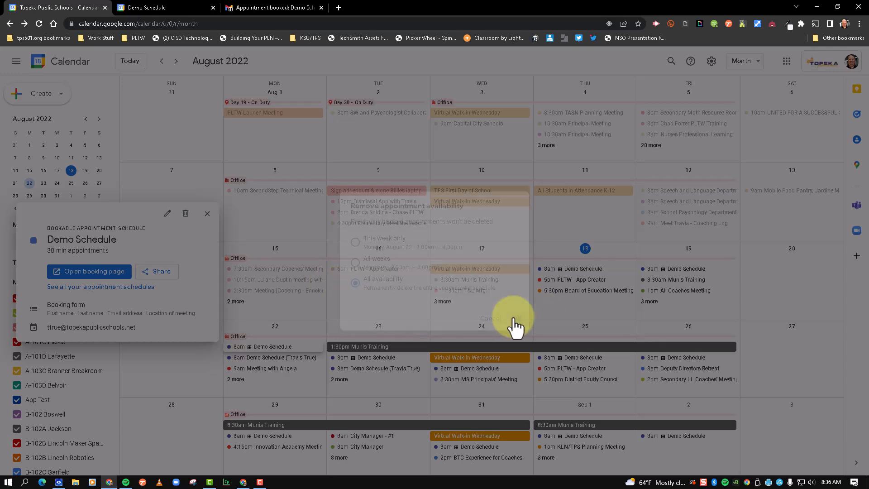